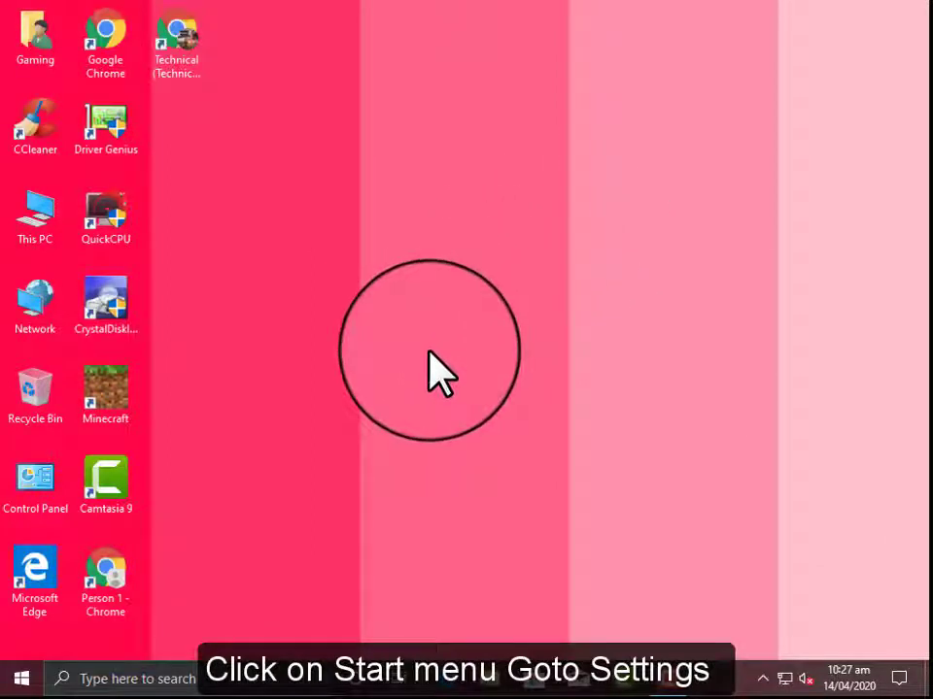
Step: Open the Storage page in the Windows System settings
{"action": "left_click", "coordinate": [19, 678]}
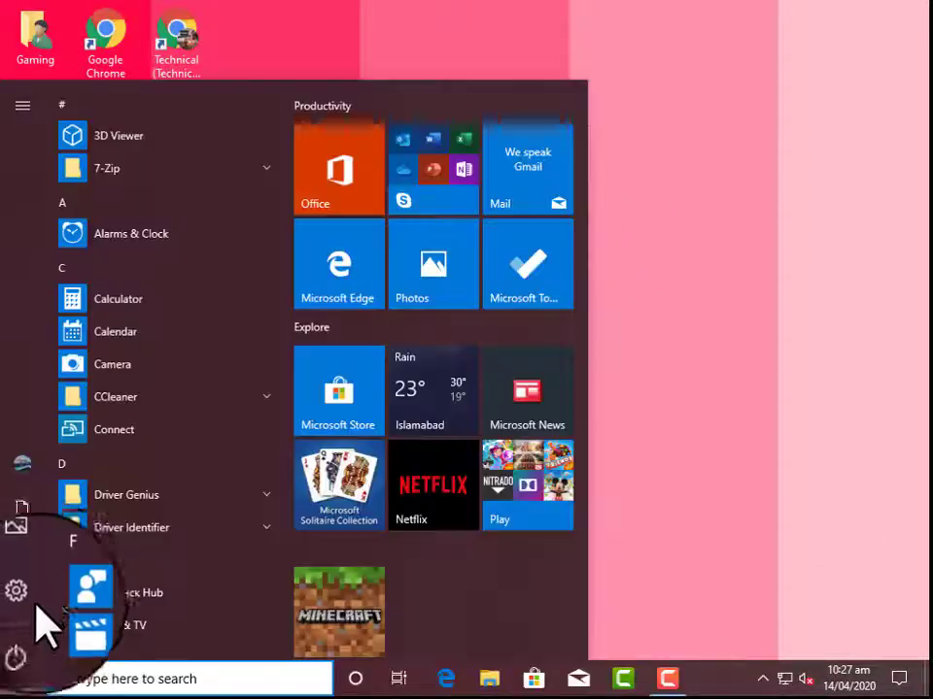
{"action": "left_click", "coordinate": [21, 594]}
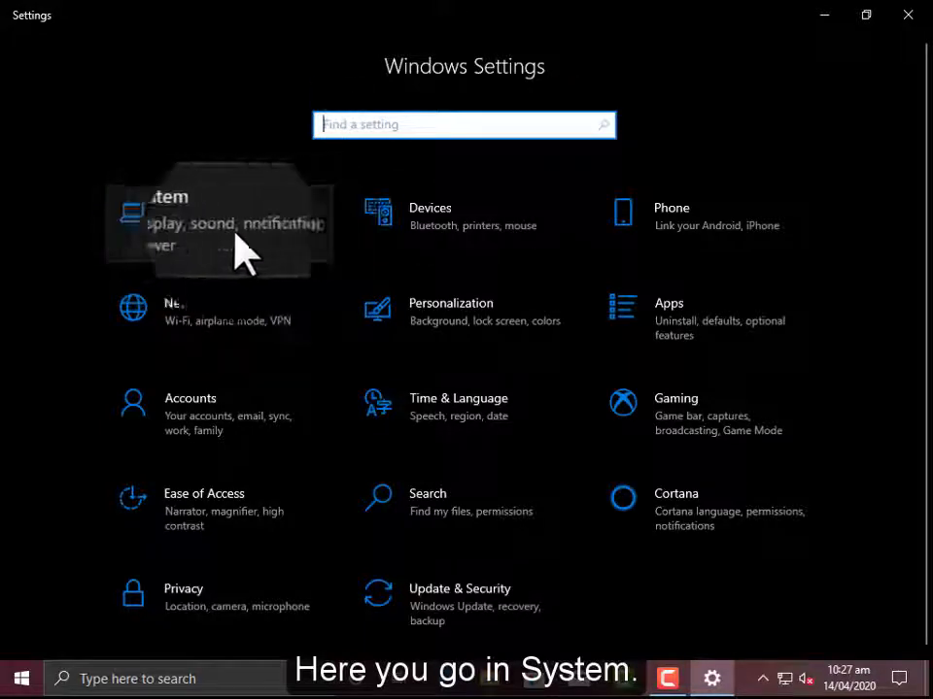
{"action": "left_click", "coordinate": [355, 243]}
{"action": "scroll", "coordinate": [431, 377], "scroll_direction": "down", "scroll_amount": 8}
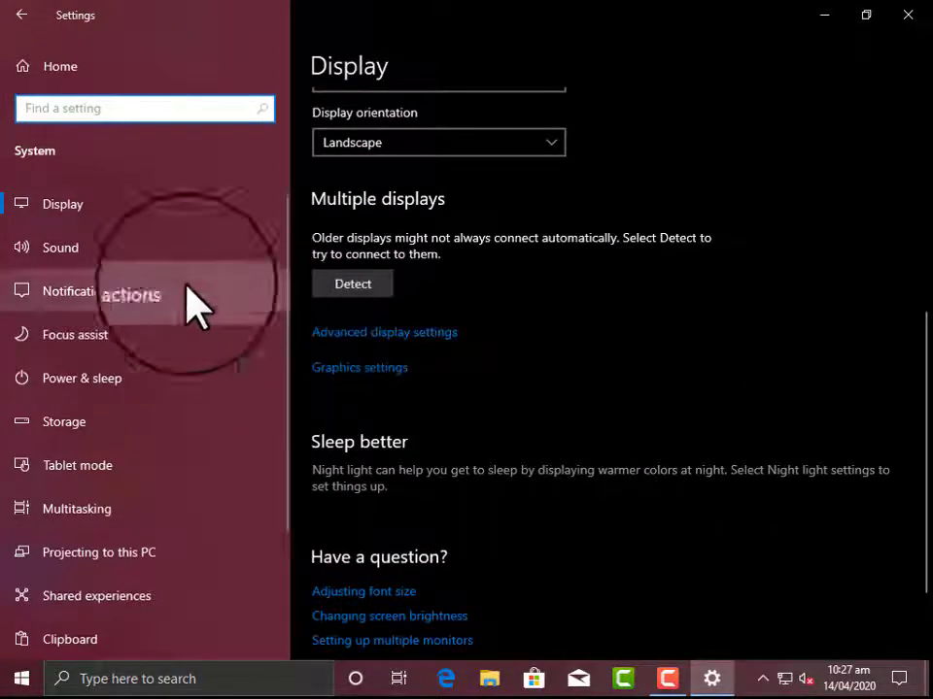
{"action": "left_click", "coordinate": [89, 419]}
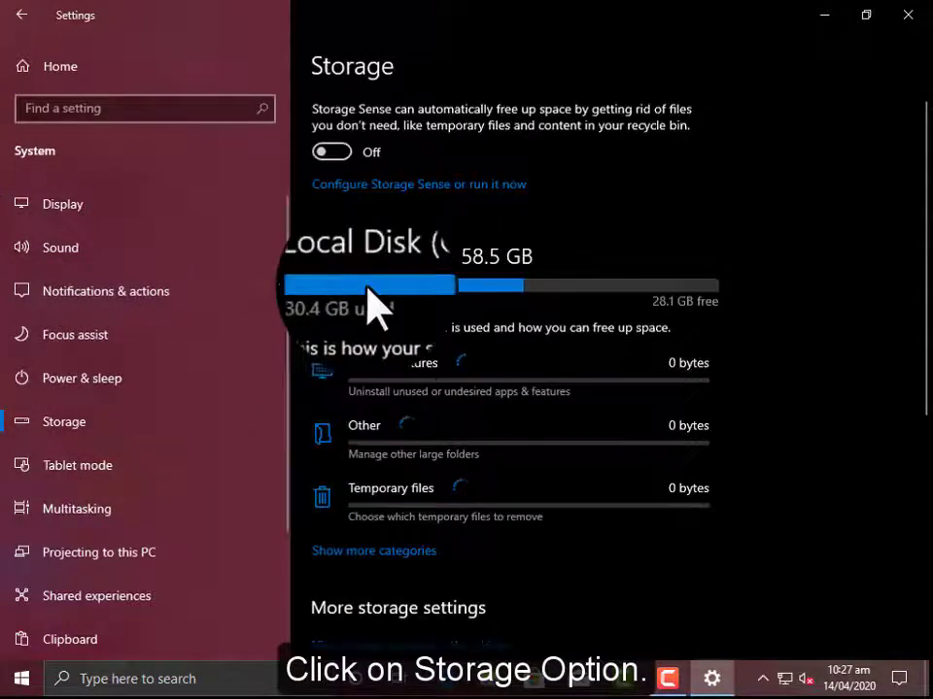
Step: Show all storage categories for Local Disk (C:) and open the System & reserved details to check virtual memory
{"action": "scroll", "coordinate": [375, 303], "scroll_direction": "down", "scroll_amount": 3}
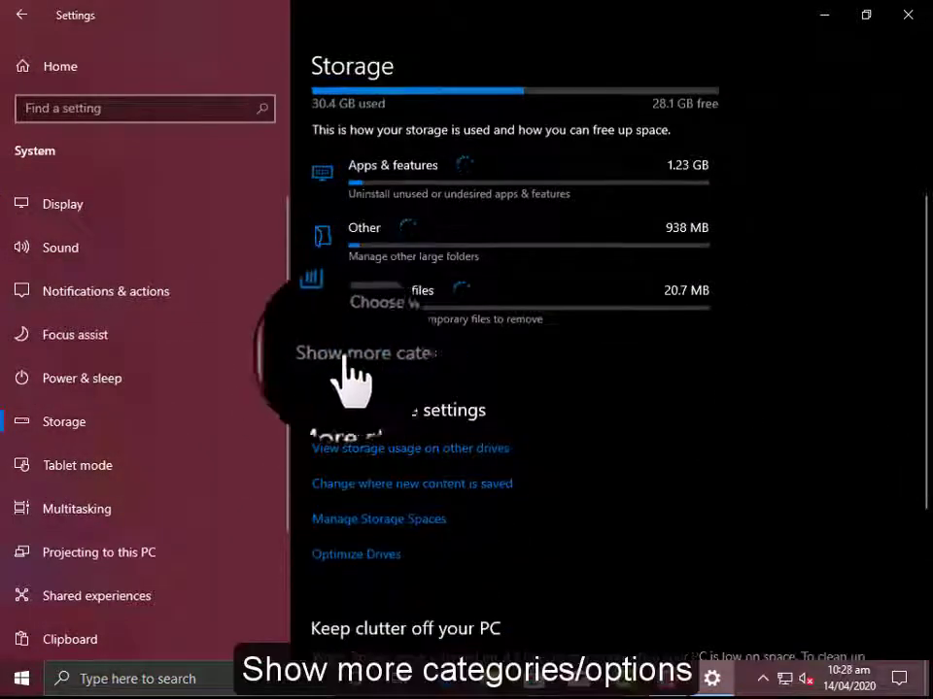
{"action": "left_click", "coordinate": [333, 356]}
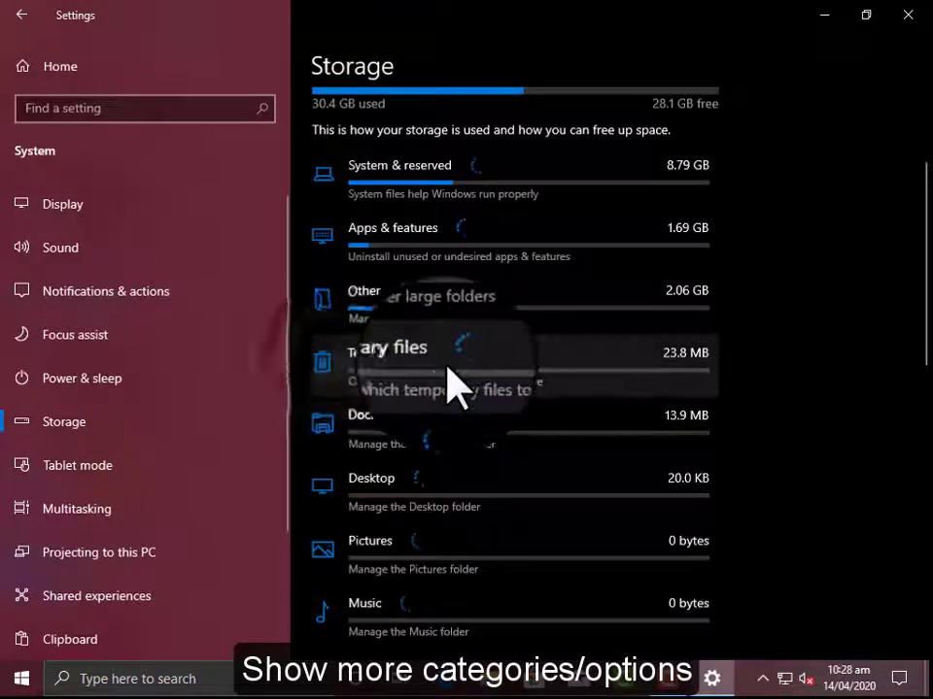
{"action": "scroll", "coordinate": [454, 385], "scroll_direction": "up", "scroll_amount": 3}
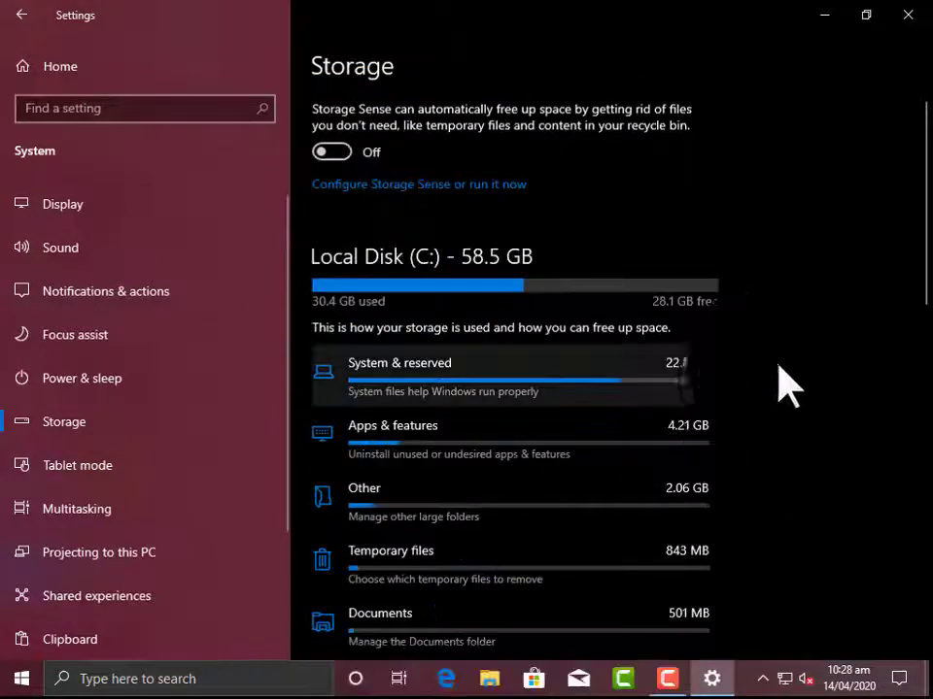
{"action": "scroll", "coordinate": [403, 466], "scroll_direction": "down", "scroll_amount": 5}
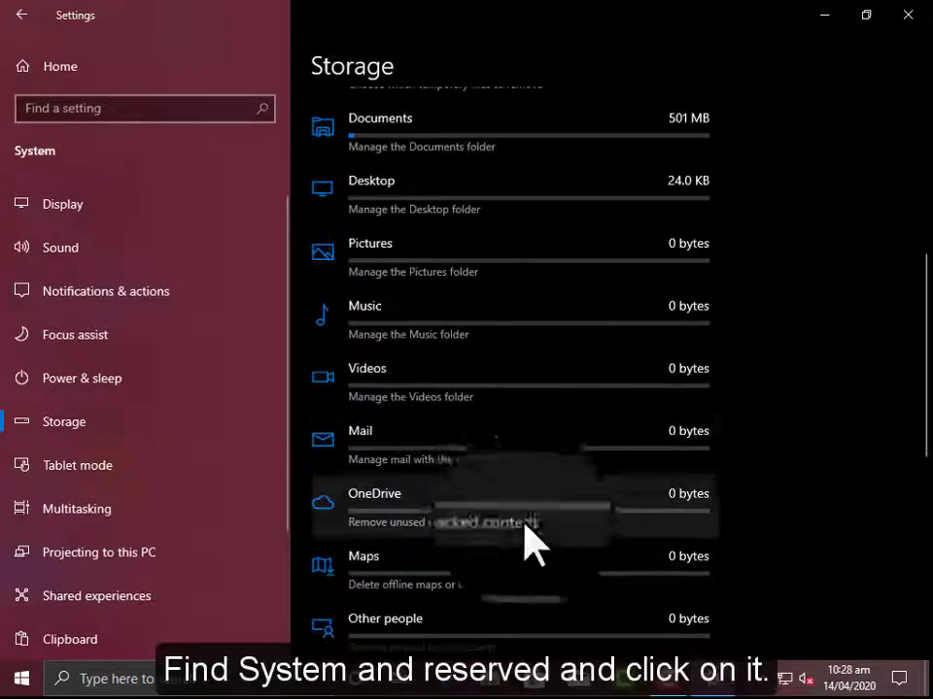
{"action": "scroll", "coordinate": [536, 545], "scroll_direction": "up", "scroll_amount": 5}
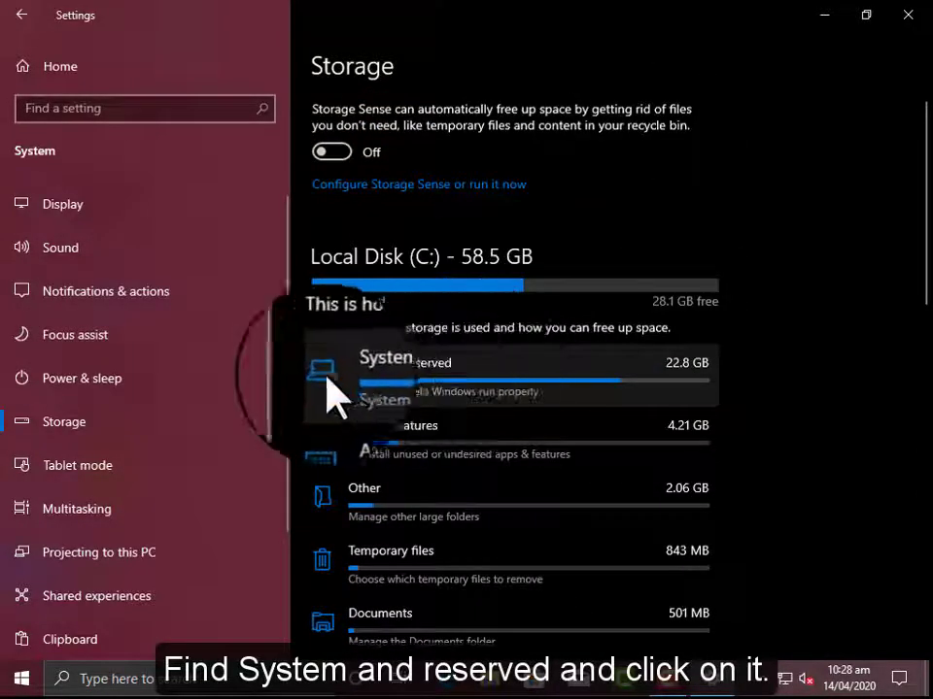
{"action": "left_click", "coordinate": [516, 394]}
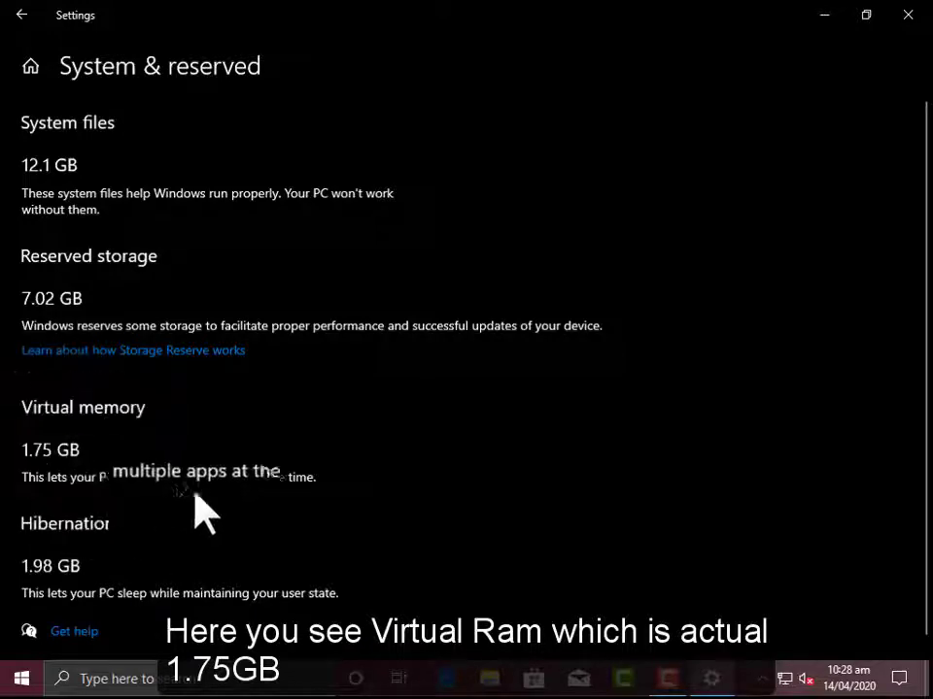
Step: Close the Settings window and return to the desktop
{"action": "left_click", "coordinate": [669, 678]}
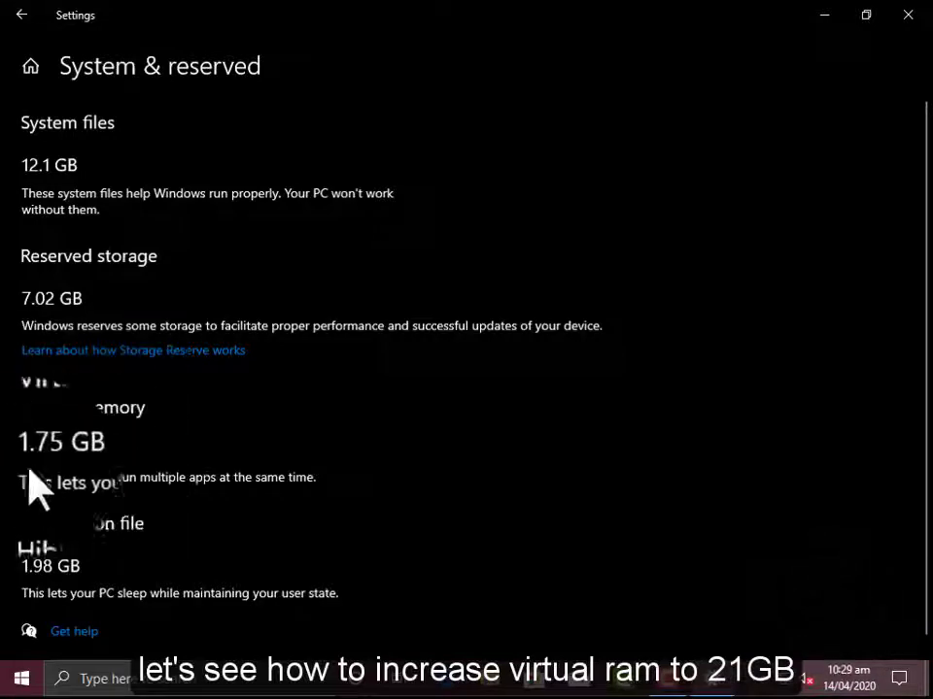
{"action": "left_click", "coordinate": [908, 16]}
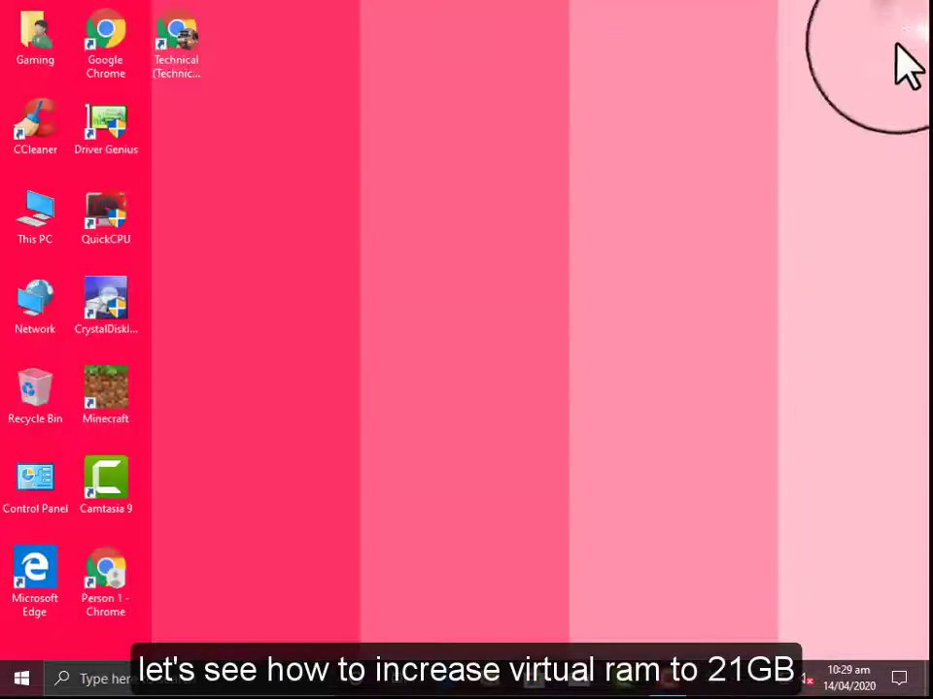
{"action": "right_click", "coordinate": [420, 279]}
{"action": "left_click", "coordinate": [464, 333]}
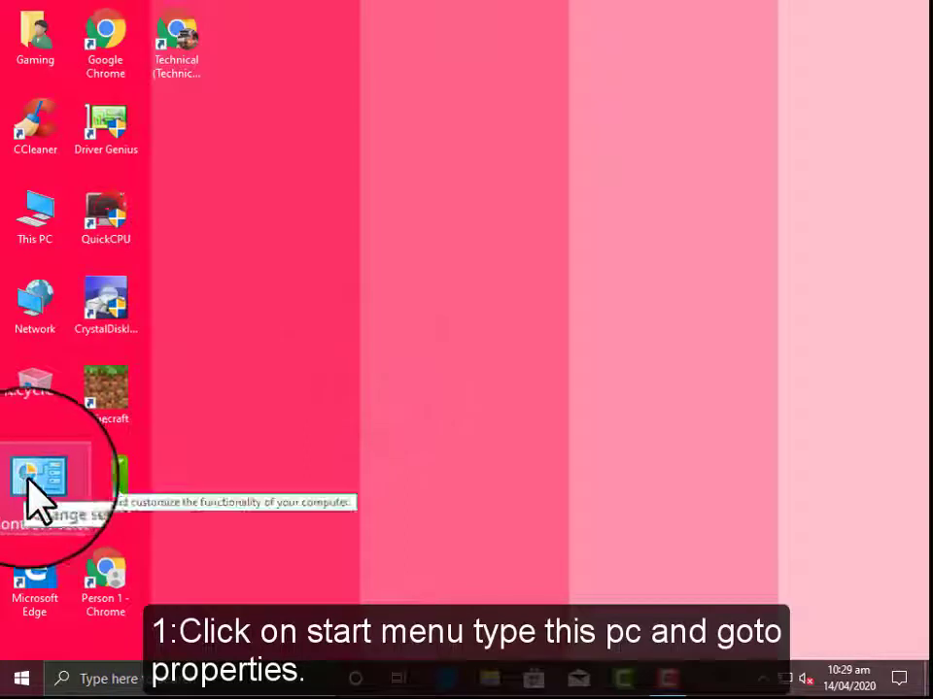
Step: Search Windows for This PC, open its properties, and close the System window
{"action": "left_click", "coordinate": [27, 684]}
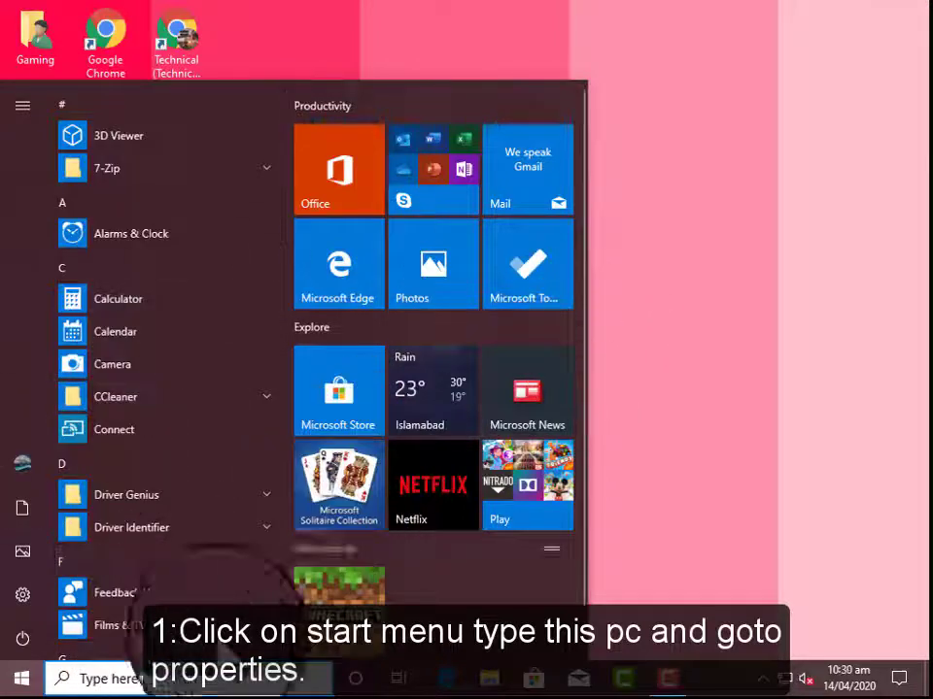
{"action": "left_click", "coordinate": [83, 677]}
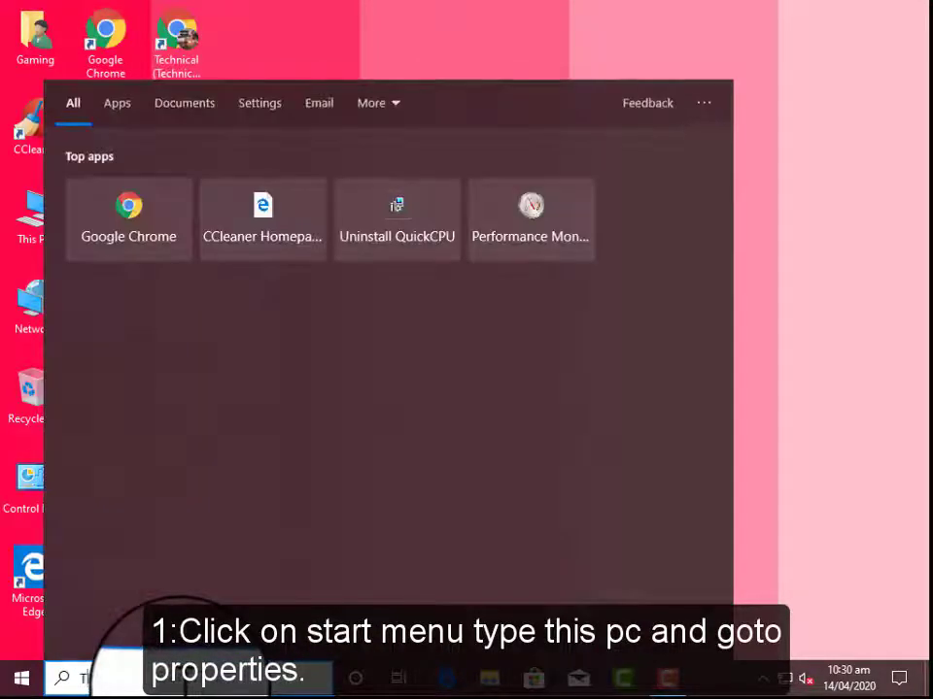
{"action": "type", "text": "This"}
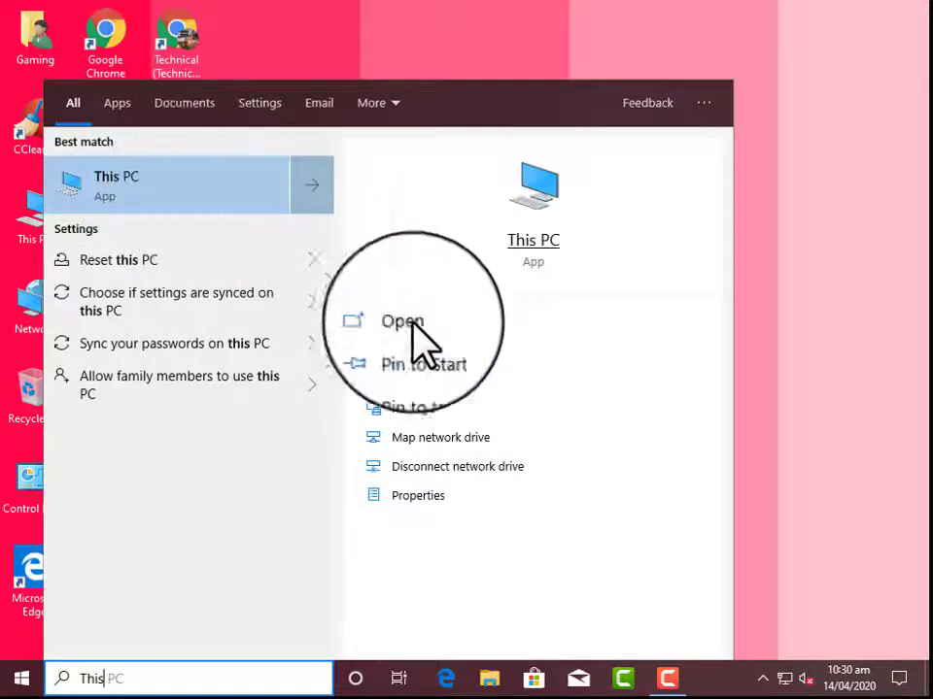
{"action": "left_click", "coordinate": [437, 500]}
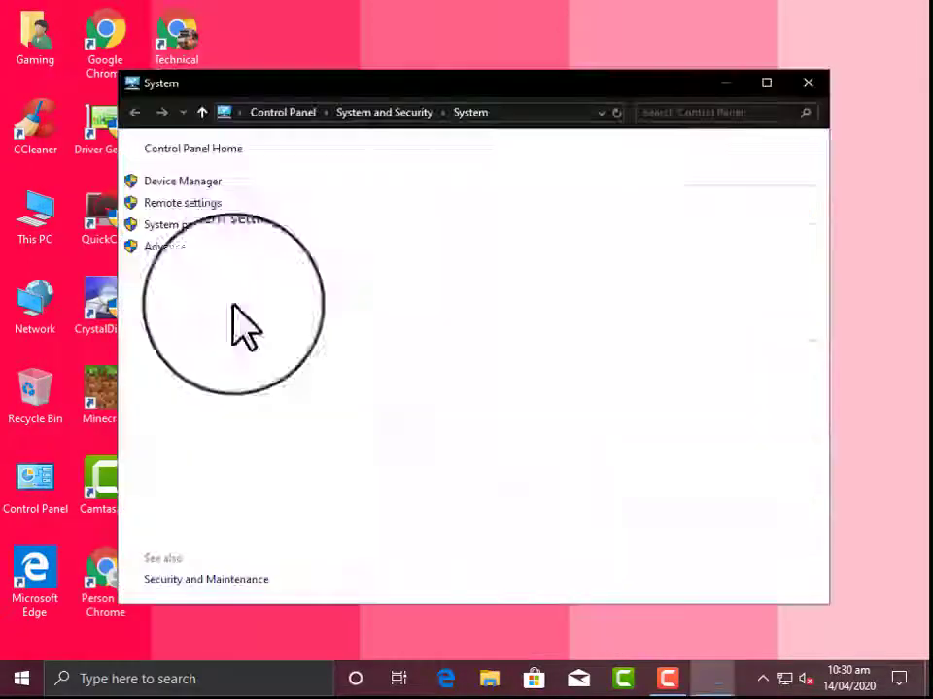
{"action": "left_click", "coordinate": [814, 95]}
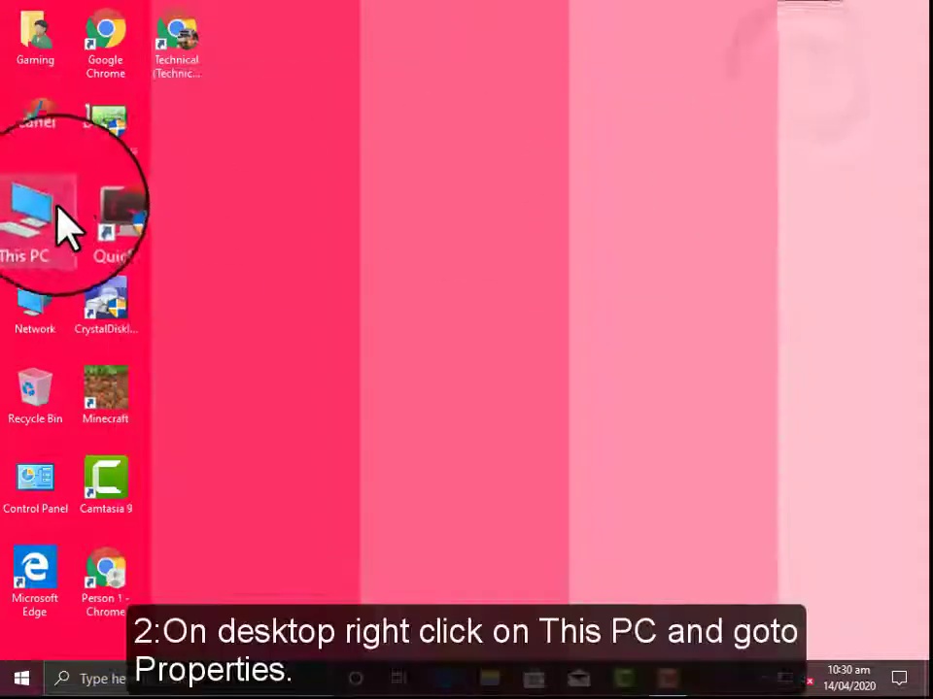
Step: Open the properties of This PC from the desktop, maximize the System window, and open the advanced system settings
{"action": "right_click", "coordinate": [61, 218]}
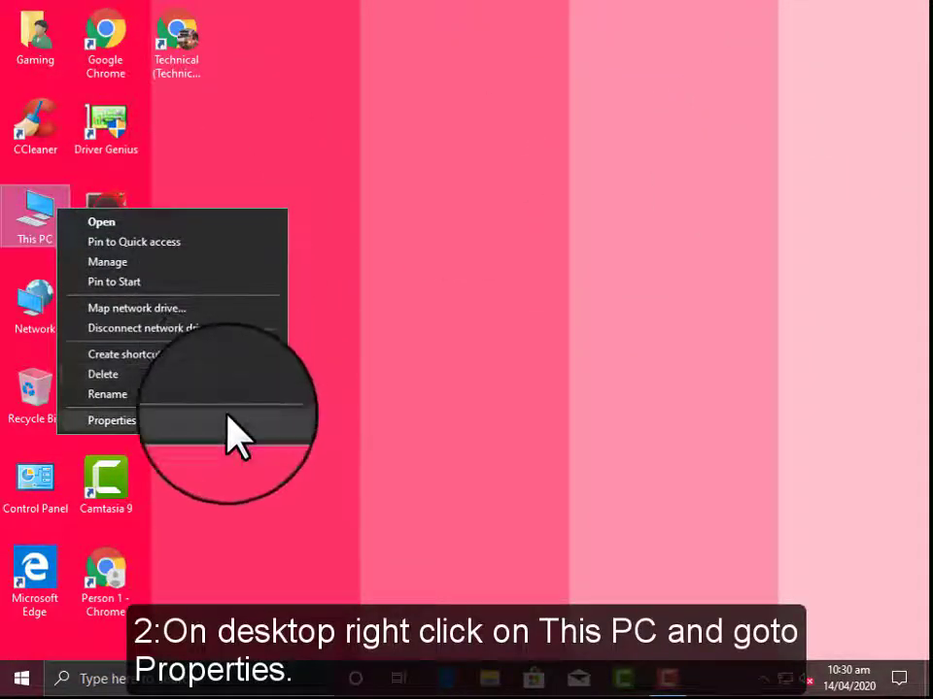
{"action": "left_click", "coordinate": [112, 420]}
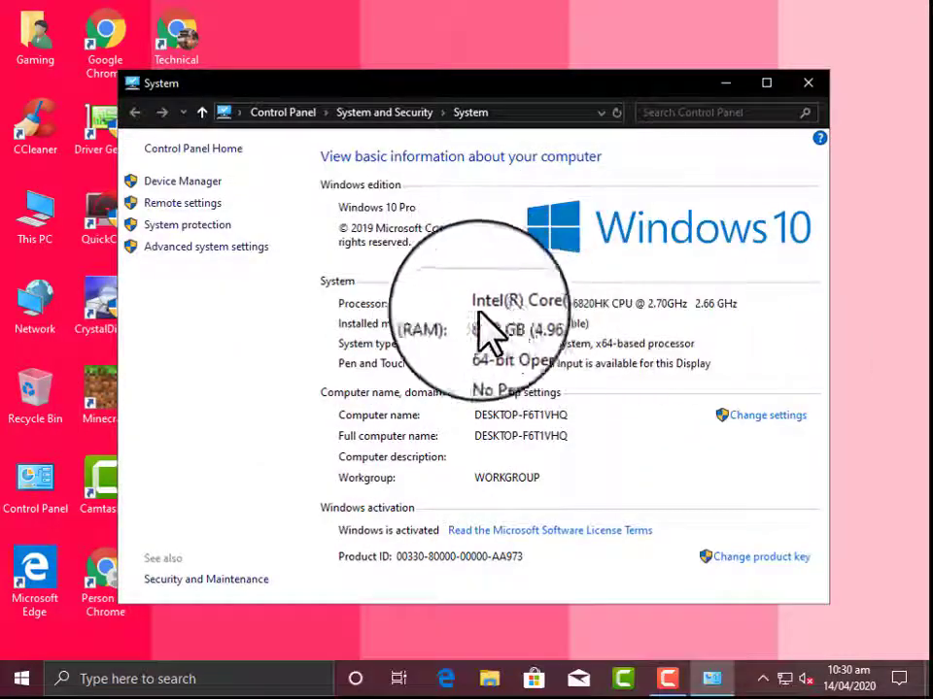
{"action": "left_click", "coordinate": [769, 88]}
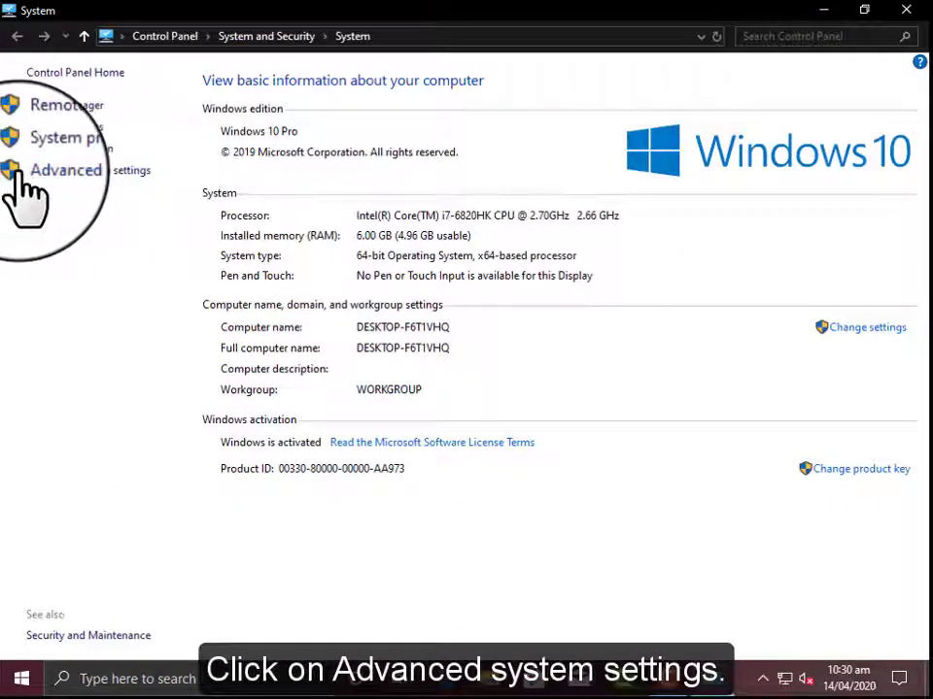
{"action": "left_click", "coordinate": [134, 172]}
{"action": "left_click_drag", "start_coordinate": [295, 131], "coordinate": [568, 193]}
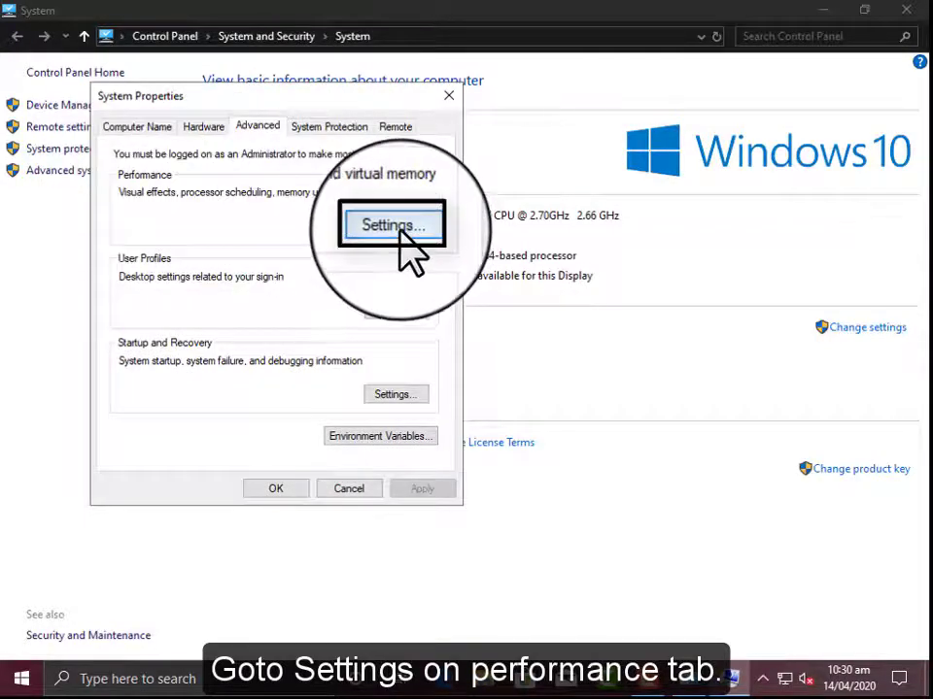
Step: Open the virtual memory settings from the advanced performance options
{"action": "left_click", "coordinate": [398, 228]}
{"action": "left_click_drag", "start_coordinate": [256, 135], "coordinate": [417, 83]}
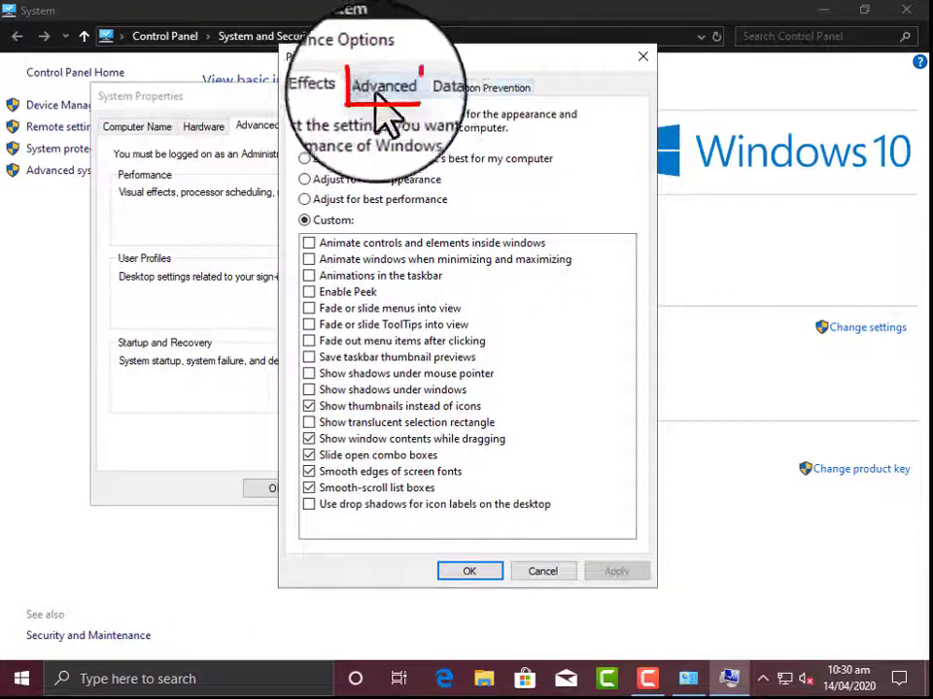
{"action": "left_click", "coordinate": [381, 88]}
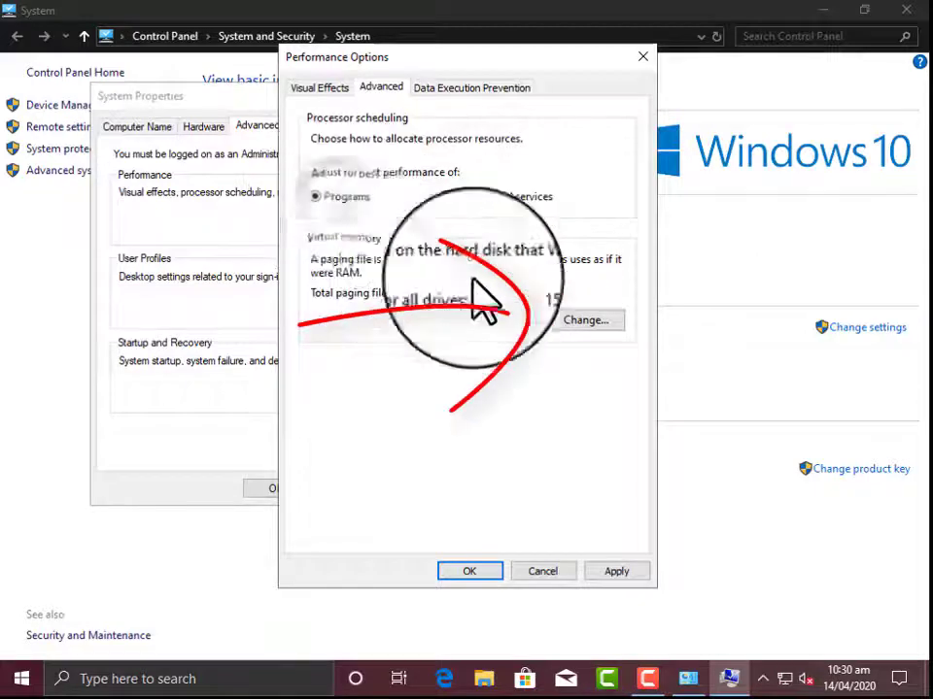
{"action": "left_click", "coordinate": [594, 322]}
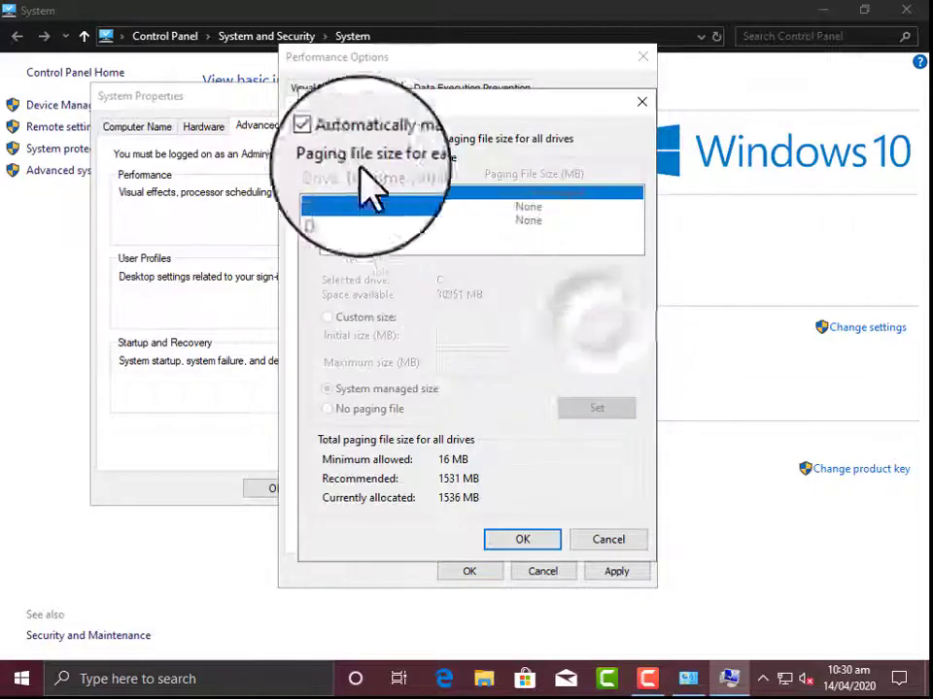
Step: Disable automatic paging file management and give drive C: a custom paging file with initial and maximum sizes of 21968 MB
{"action": "left_click", "coordinate": [321, 139]}
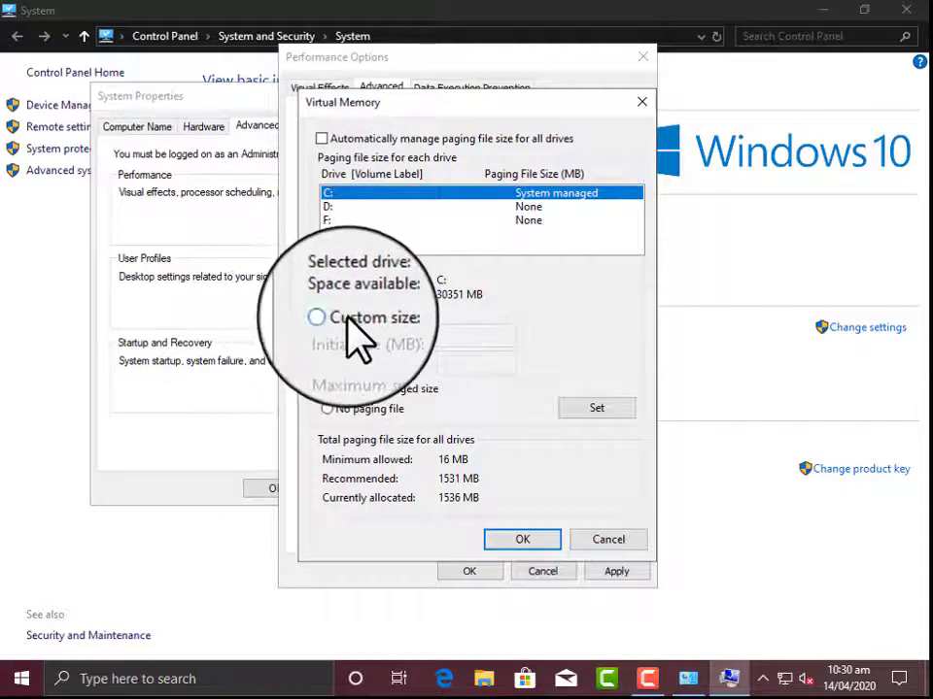
{"action": "left_click", "coordinate": [347, 318]}
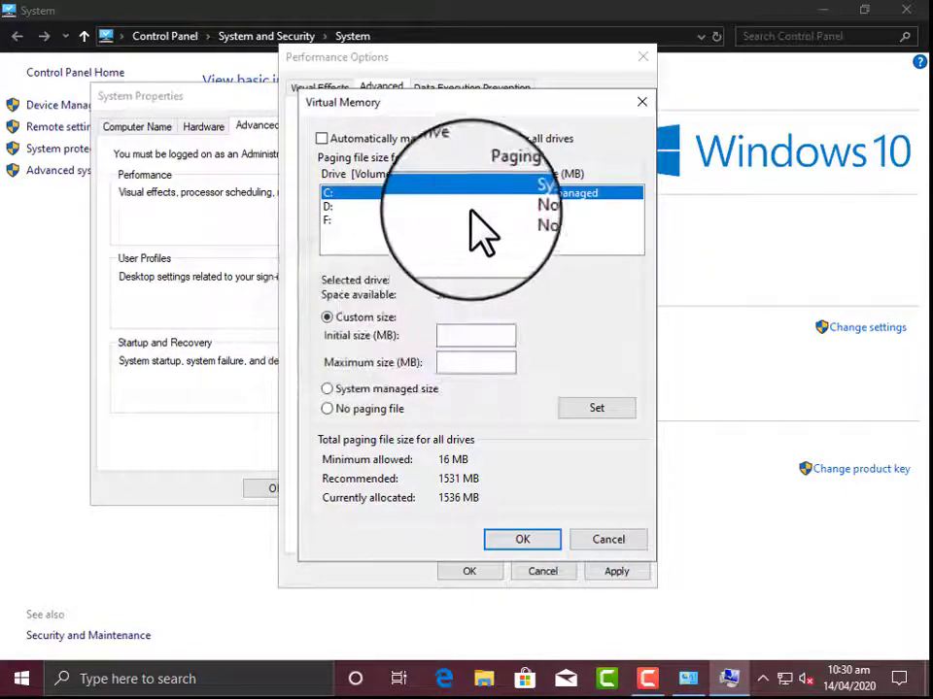
{"action": "left_click", "coordinate": [482, 336]}
{"action": "type", "text": "2"}
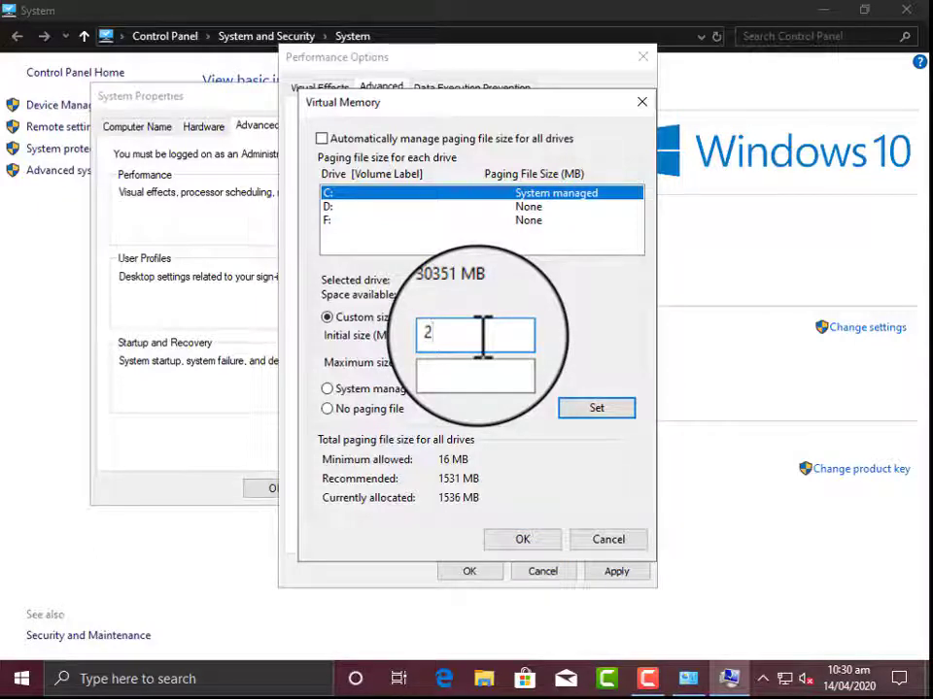
{"action": "type", "text": "21968"}
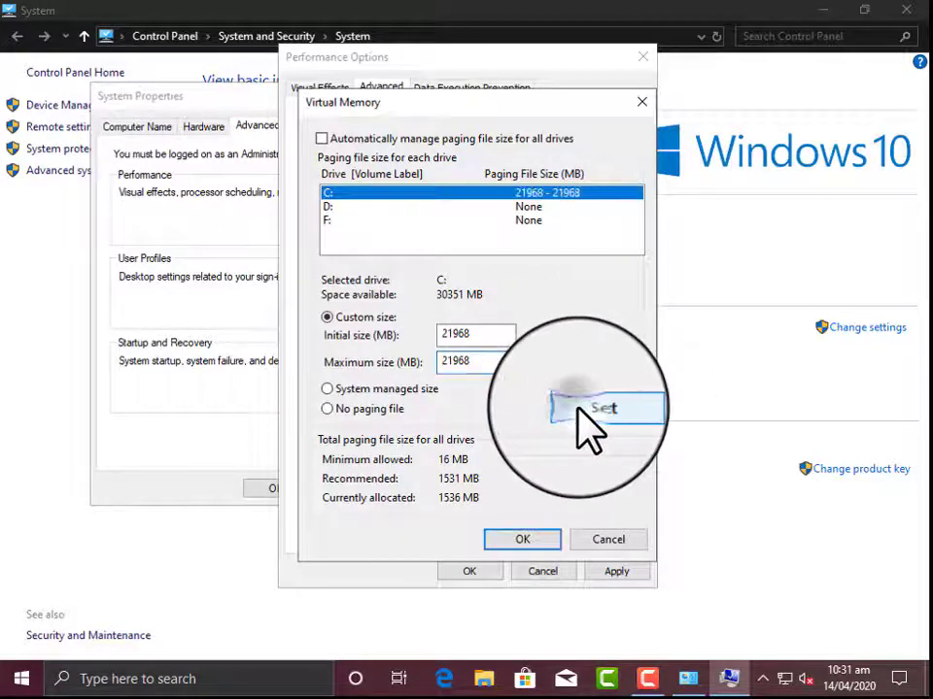
Step: Give drive D: a custom paging file with initial and maximum sizes of 10768 MB
{"action": "left_click", "coordinate": [427, 206]}
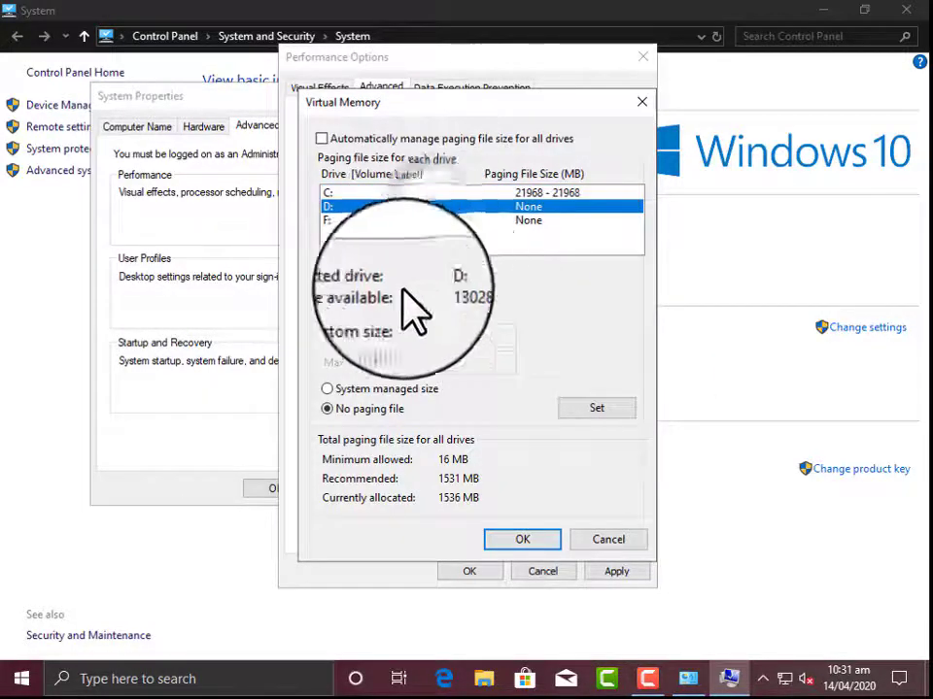
{"action": "left_click", "coordinate": [327, 317]}
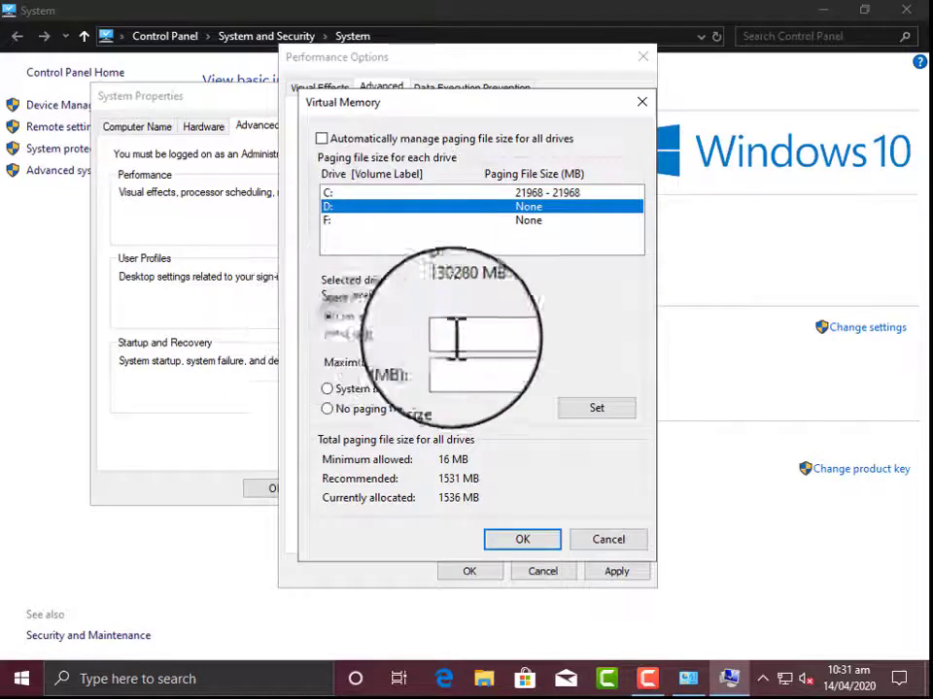
{"action": "left_click", "coordinate": [476, 340]}
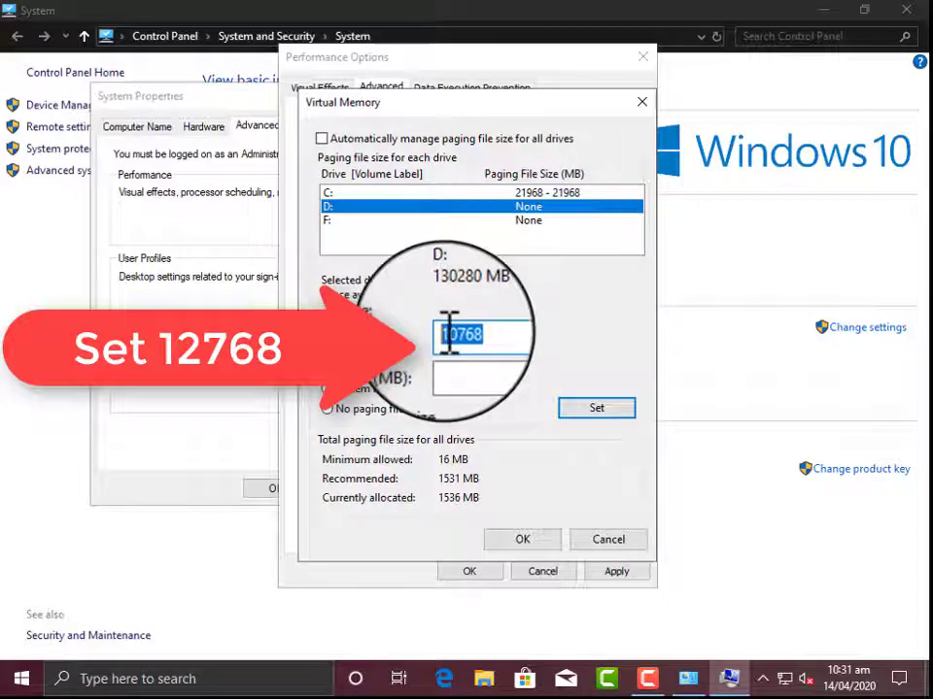
{"action": "left_click", "coordinate": [462, 362]}
{"action": "right_click", "coordinate": [471, 361]}
{"action": "left_click", "coordinate": [520, 471]}
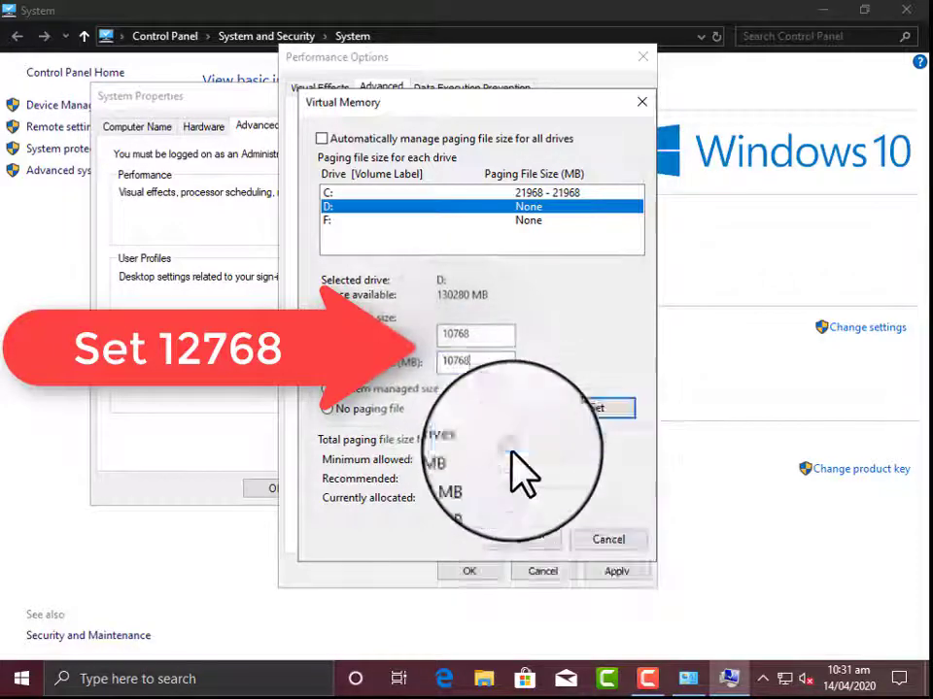
{"action": "left_click", "coordinate": [604, 408]}
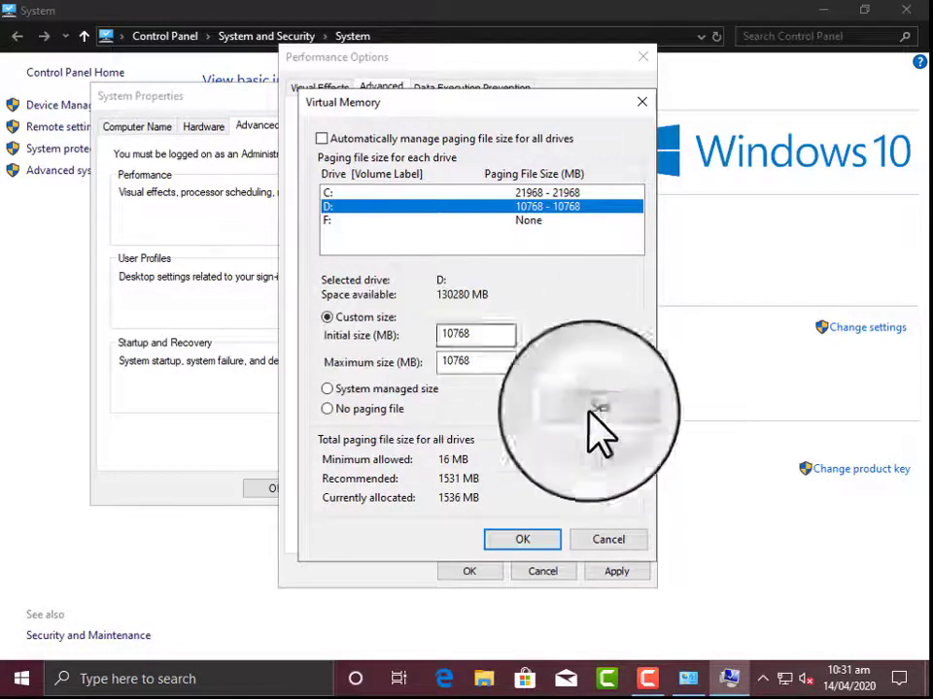
Step: Give drive F: a custom paging file with initial and maximum sizes of 5088 MB
{"action": "left_click", "coordinate": [416, 219]}
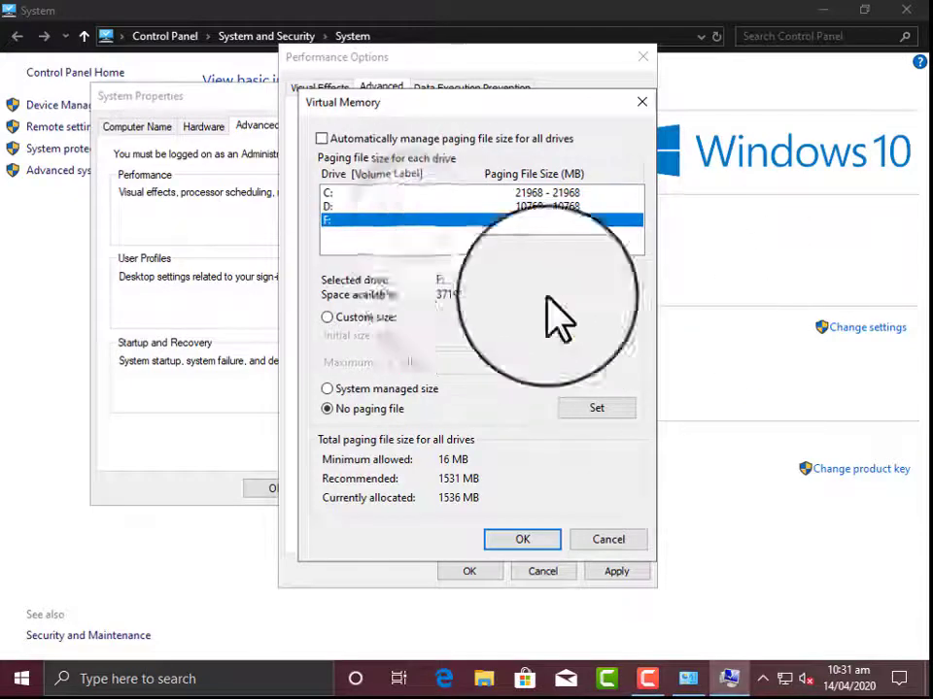
{"action": "left_click", "coordinate": [369, 320]}
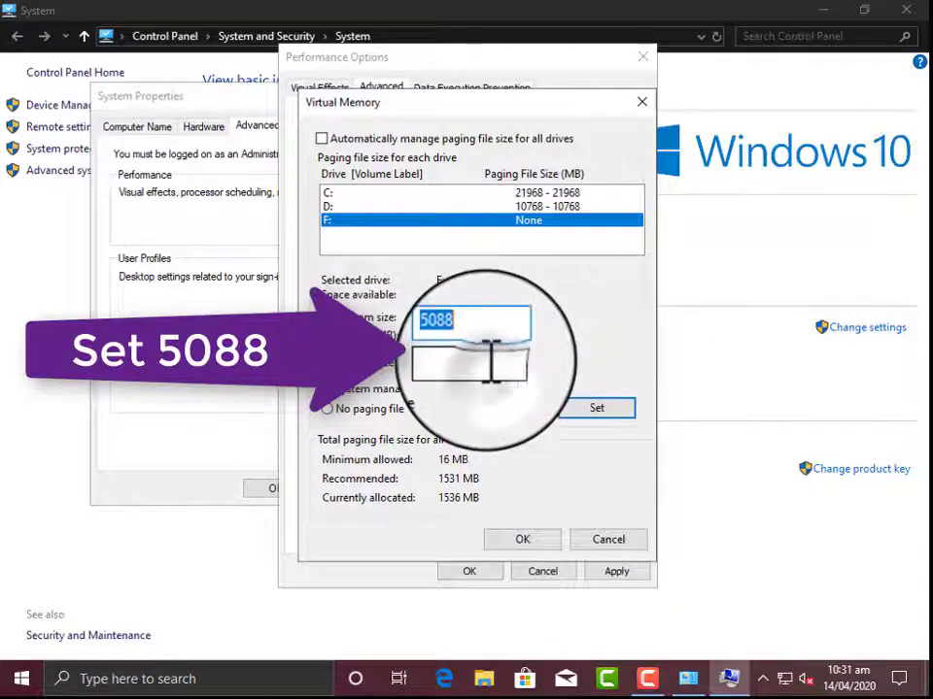
{"action": "left_click", "coordinate": [491, 365]}
{"action": "type", "text": "5088"}
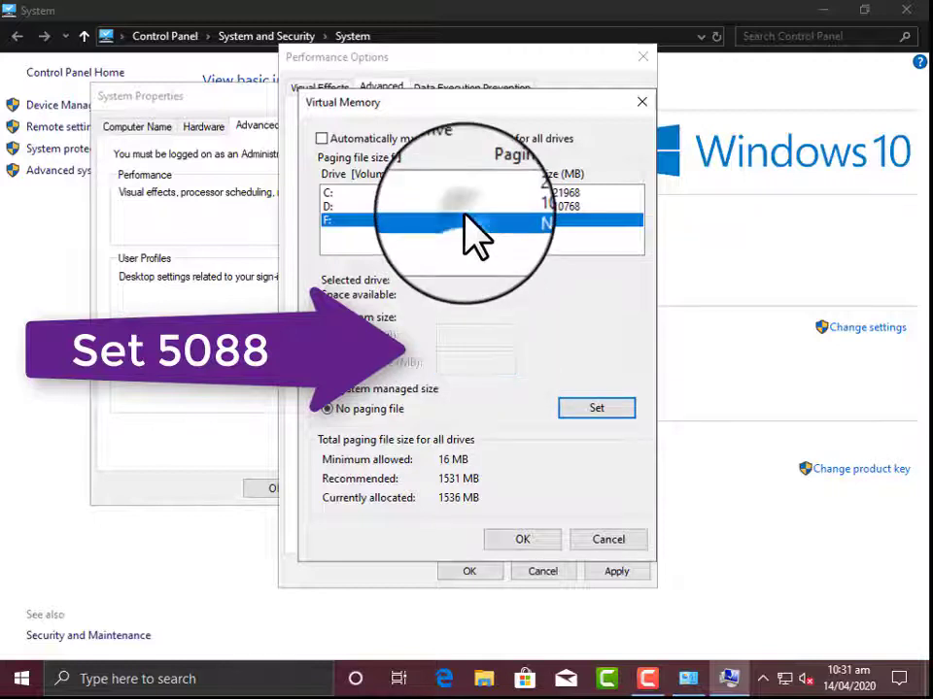
{"action": "left_click", "coordinate": [340, 318]}
{"action": "left_click", "coordinate": [502, 333]}
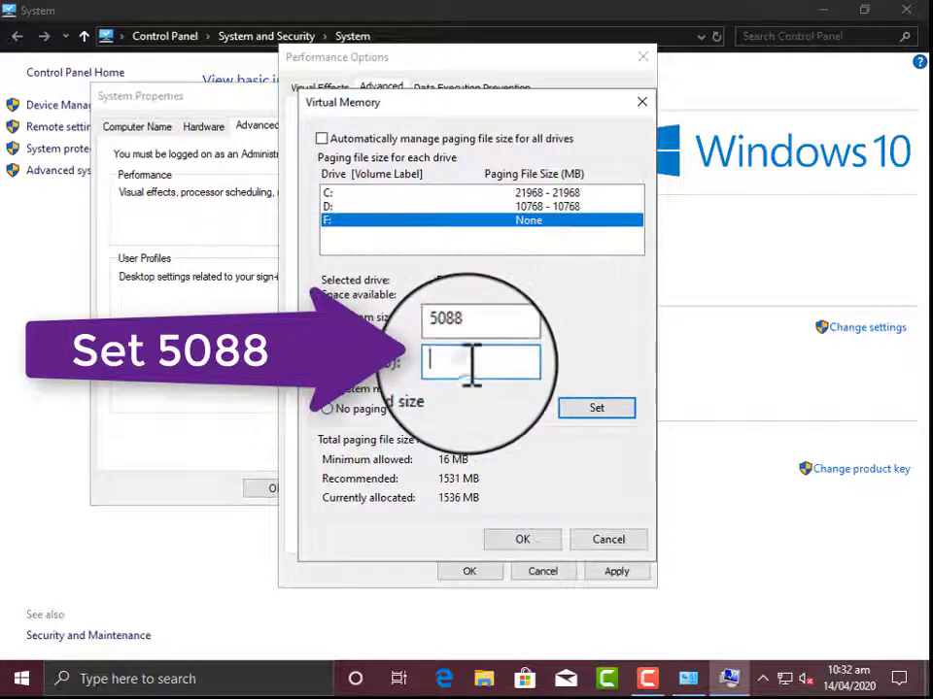
{"action": "type", "text": "5088"}
{"action": "left_click", "coordinate": [597, 408]}
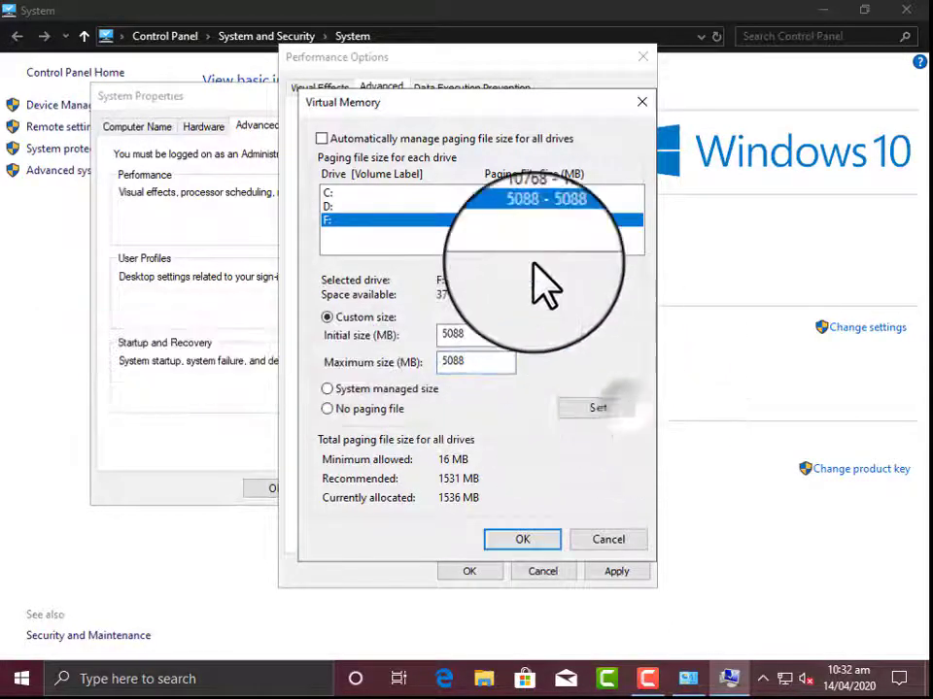
Step: Change drive D:'s custom paging file to initial and maximum sizes of 12768 MB and accept the virtual memory settings
{"action": "left_click", "coordinate": [510, 206]}
{"action": "left_click_drag", "start_coordinate": [482, 329], "coordinate": [402, 333]}
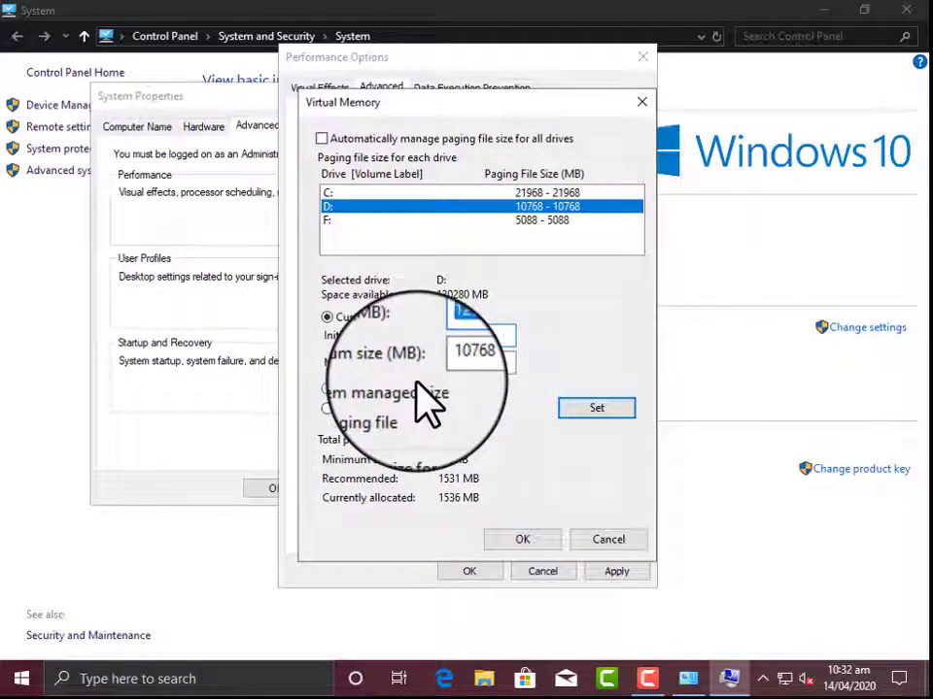
{"action": "double_click", "coordinate": [486, 361]}
{"action": "type", "text": "12768"}
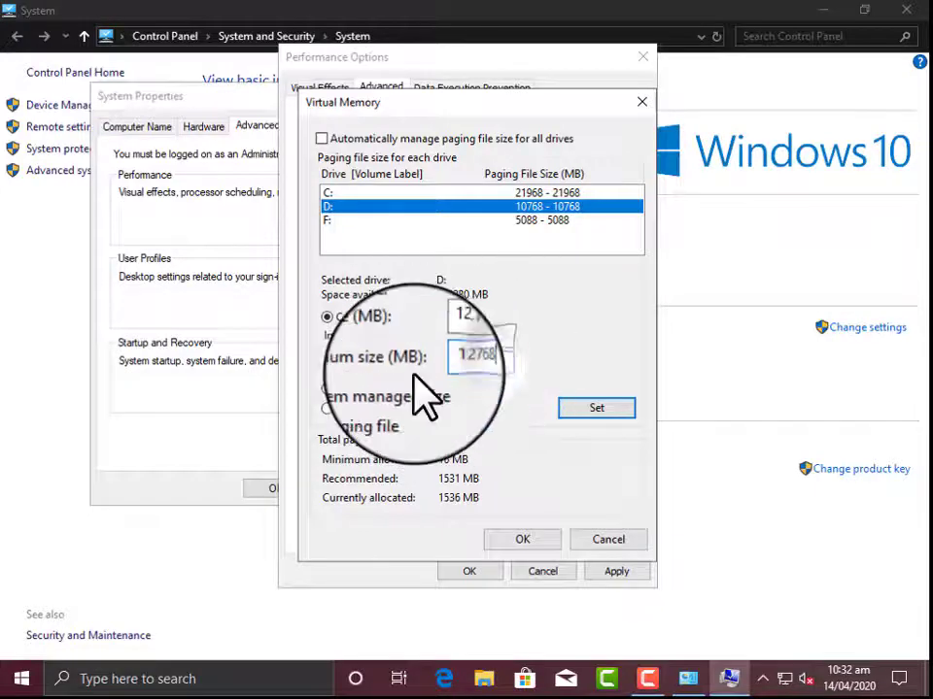
{"action": "left_click", "coordinate": [596, 411]}
{"action": "left_click", "coordinate": [529, 542]}
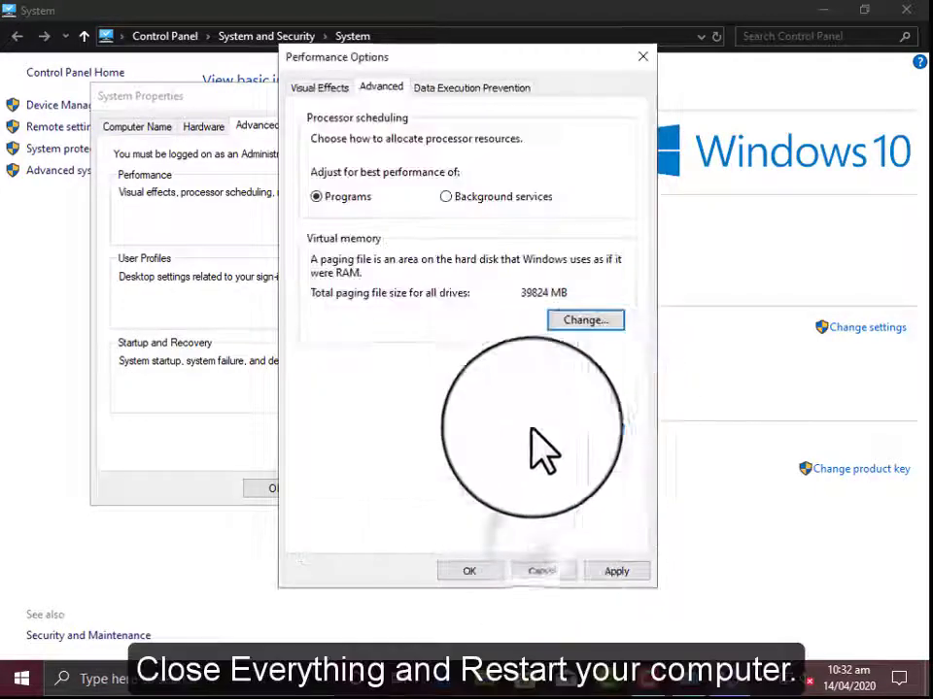
Step: Apply the performance options and close all open system dialogs and the System window
{"action": "left_click", "coordinate": [604, 575]}
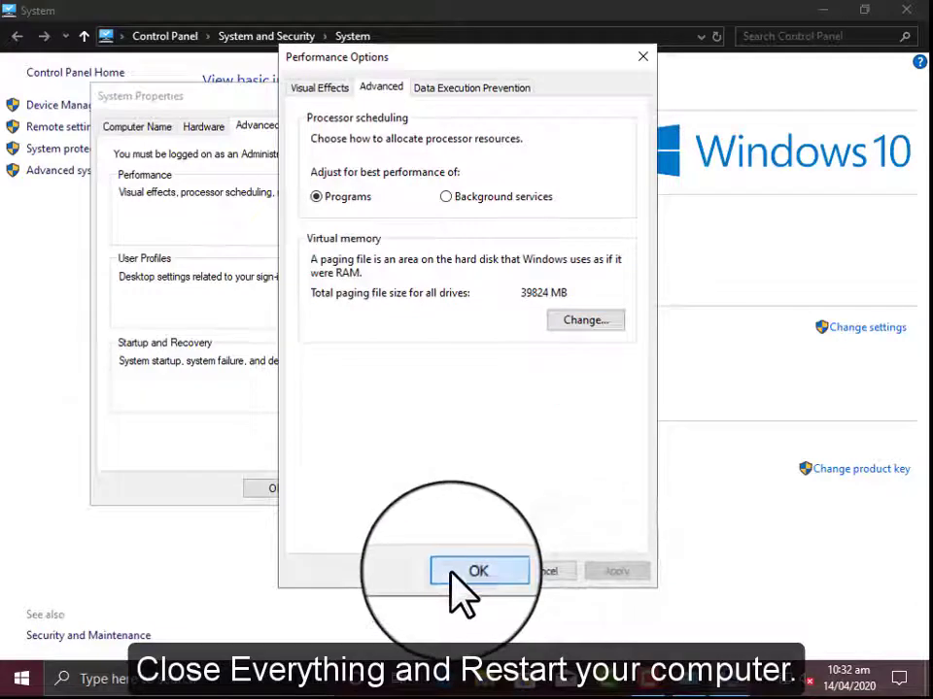
{"action": "left_click", "coordinate": [467, 571]}
{"action": "left_click", "coordinate": [274, 488]}
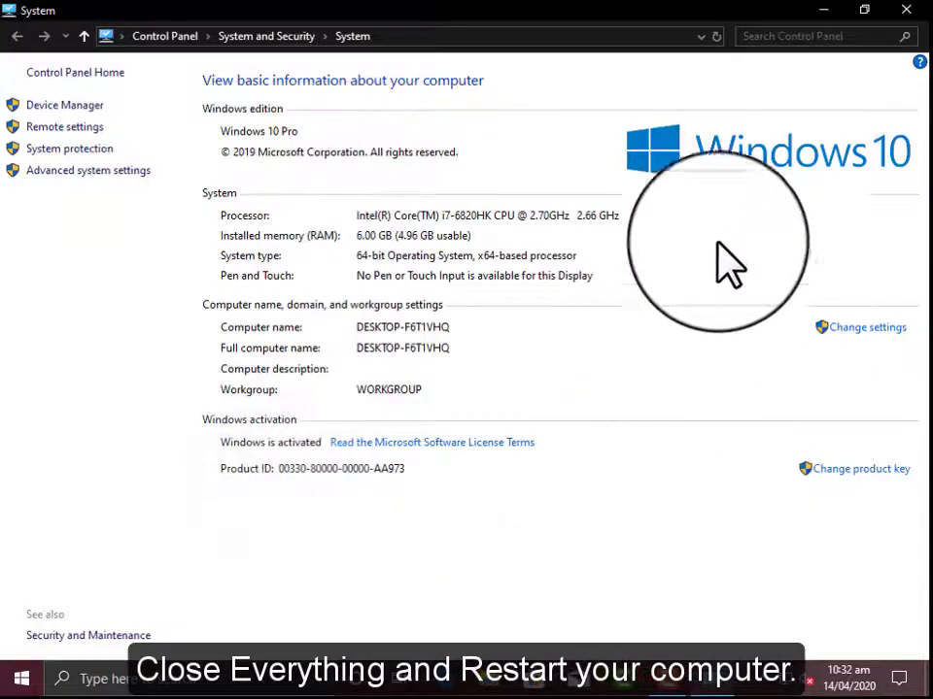
{"action": "left_click", "coordinate": [908, 12]}
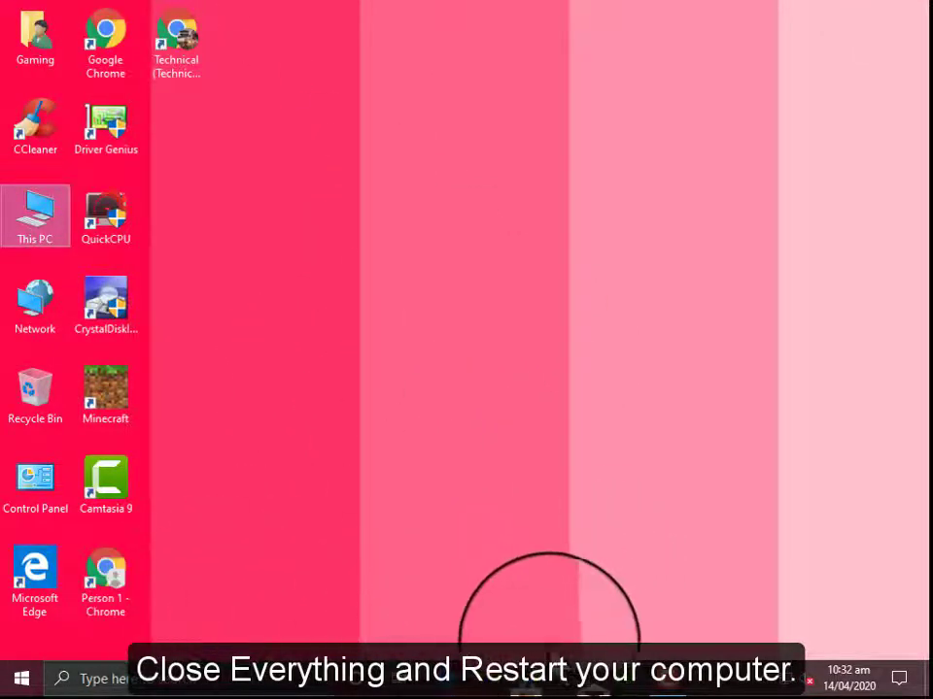
{"action": "mouse_move", "coordinate": [677, 688]}
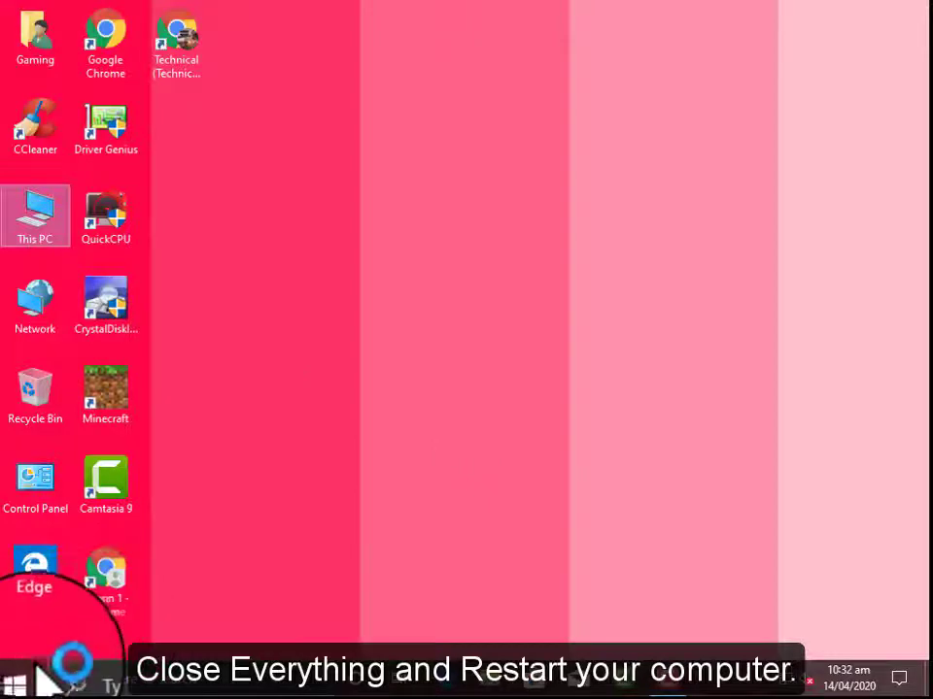
{"action": "left_click", "coordinate": [663, 685]}
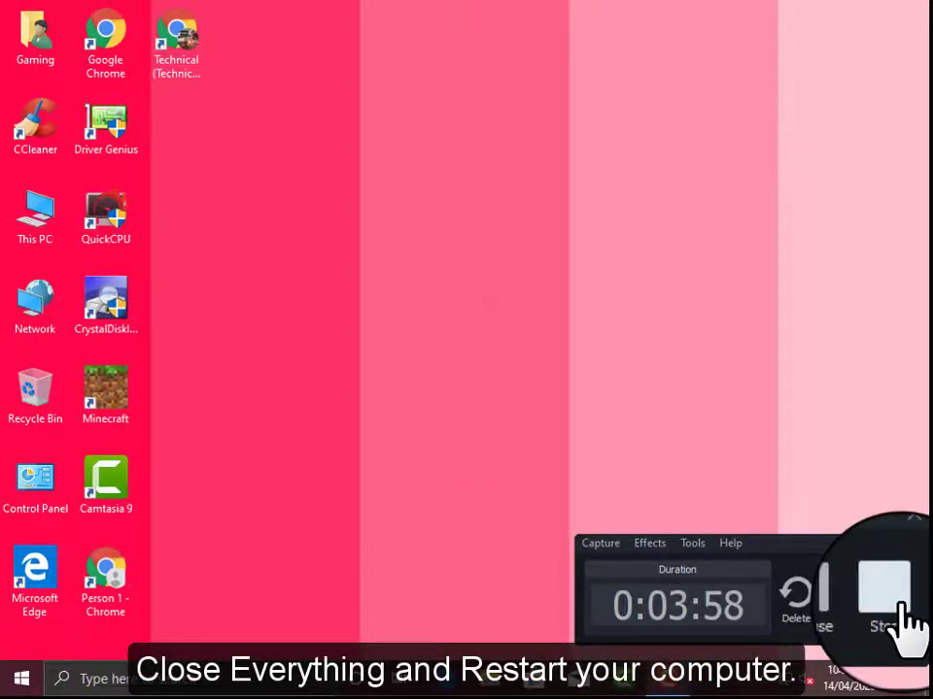
{"action": "left_click", "coordinate": [550, 395]}
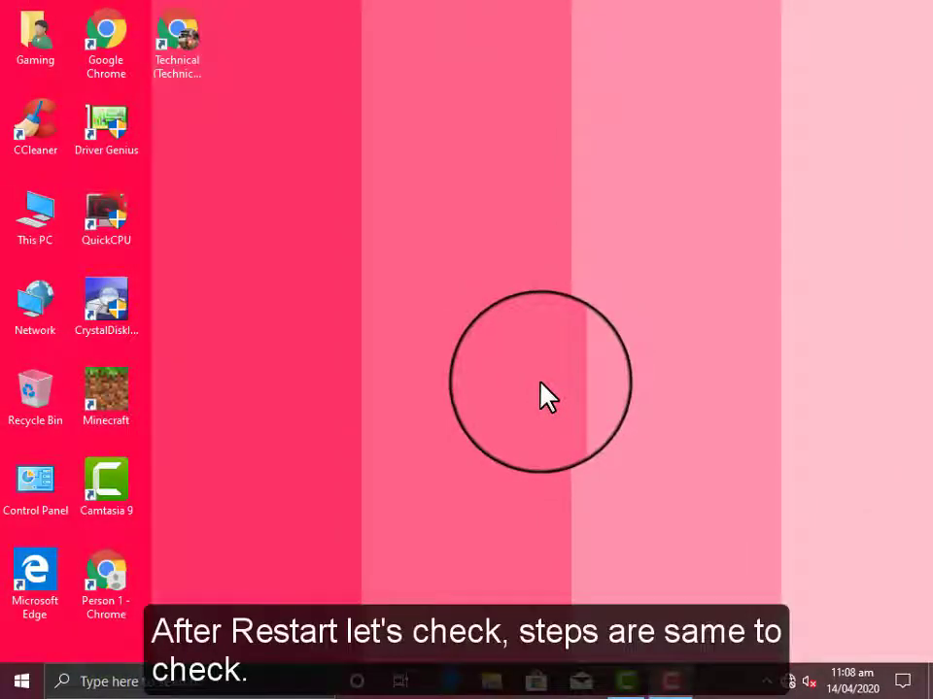
{"action": "right_click", "coordinate": [401, 232]}
{"action": "left_click", "coordinate": [432, 295]}
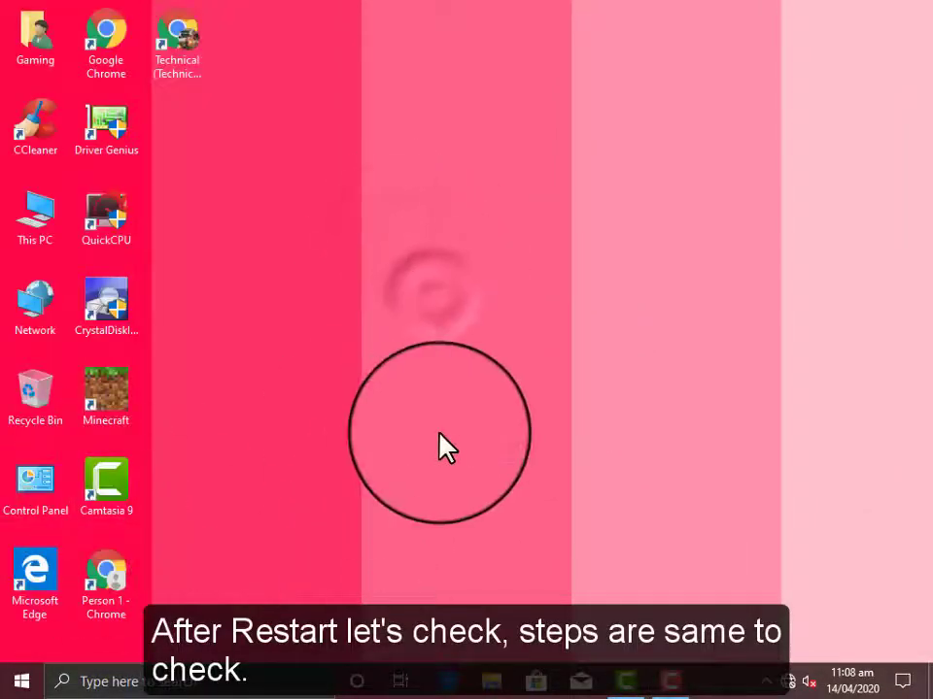
Step: Open the Storage page of the System category in Windows Settings
{"action": "left_click", "coordinate": [5, 683]}
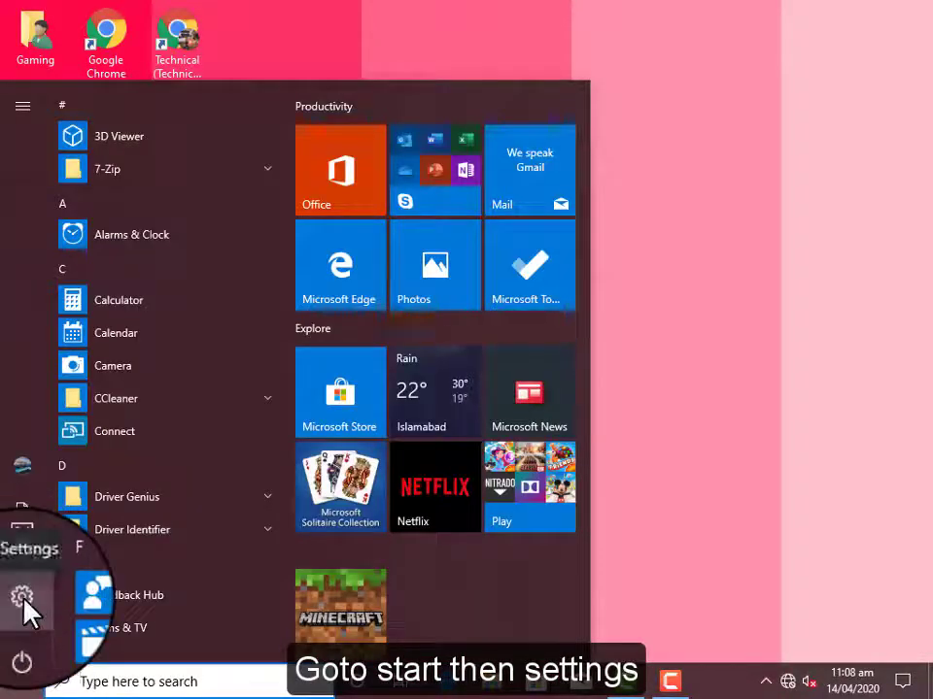
{"action": "left_click", "coordinate": [23, 600]}
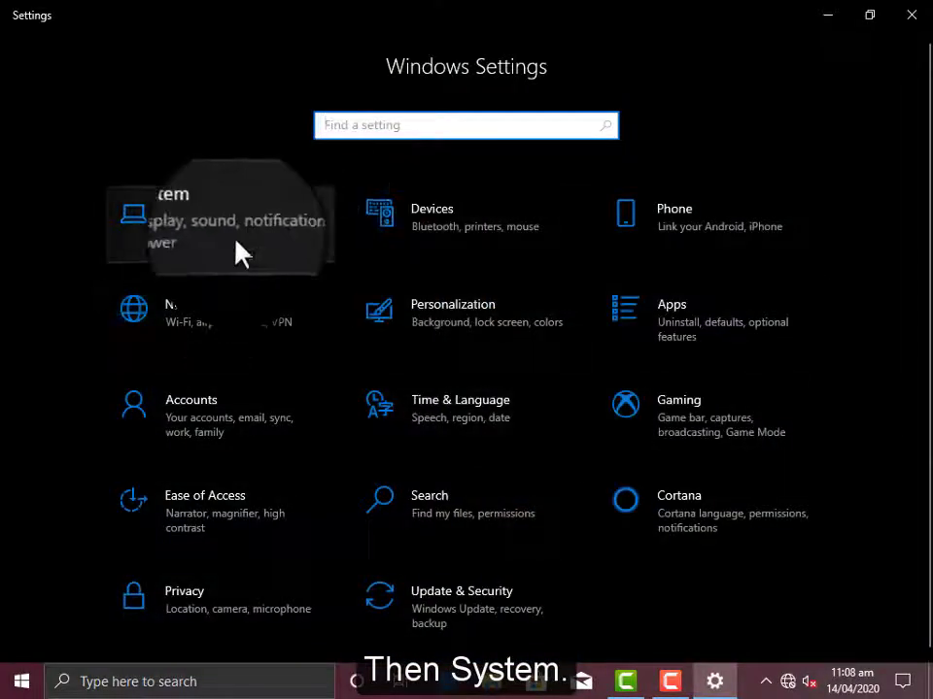
{"action": "left_click", "coordinate": [234, 249]}
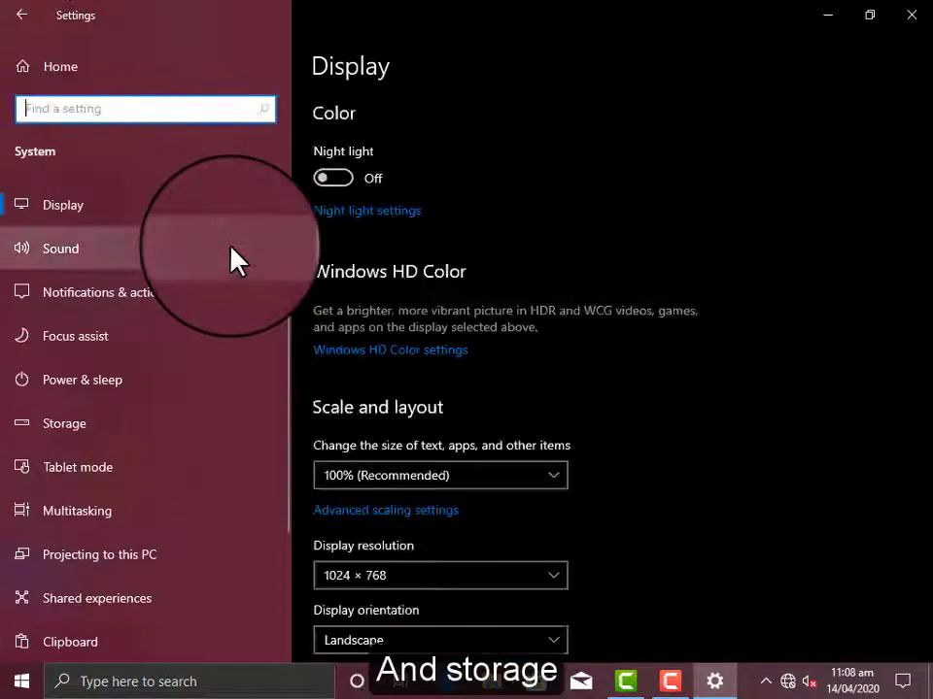
{"action": "scroll", "coordinate": [346, 514], "scroll_direction": "down", "scroll_amount": 3}
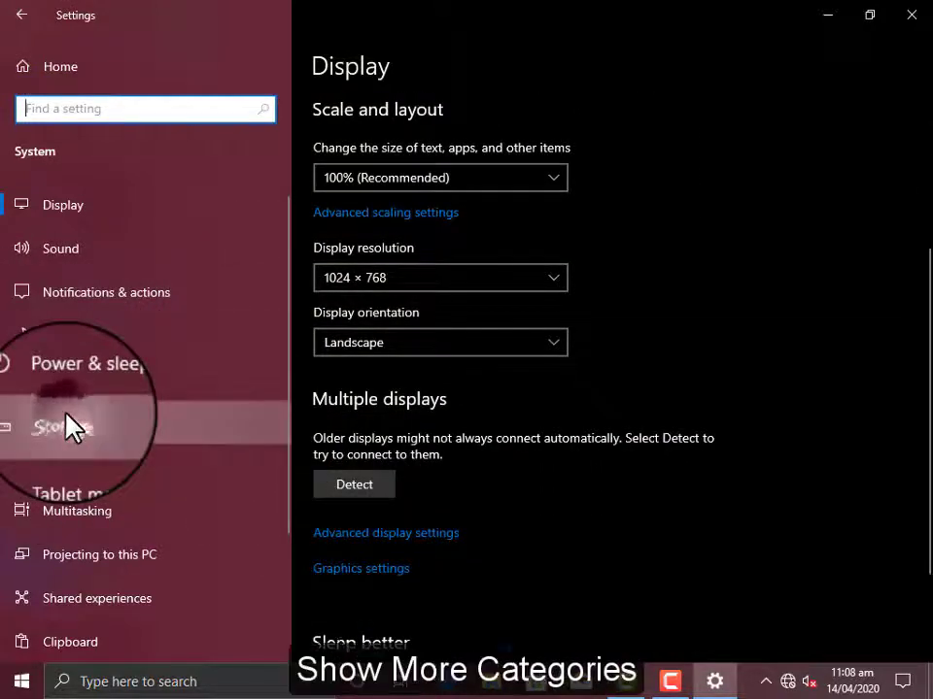
{"action": "left_click", "coordinate": [65, 423]}
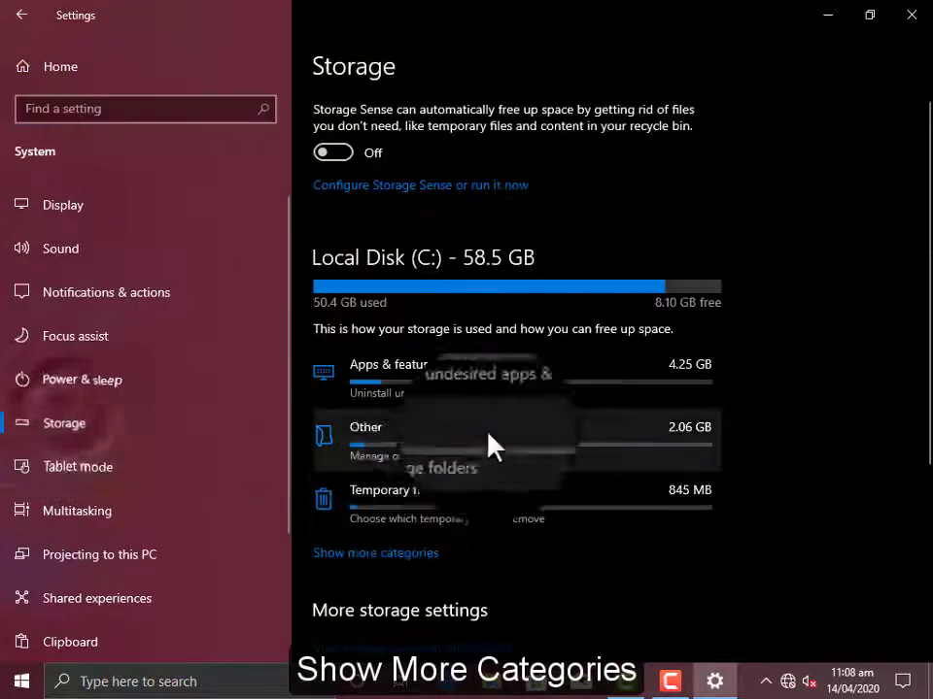
Step: Show more storage categories for drive C: and check the virtual memory size under System & reserved
{"action": "left_click", "coordinate": [425, 561]}
{"action": "scroll", "coordinate": [437, 450], "scroll_direction": "down", "scroll_amount": 2}
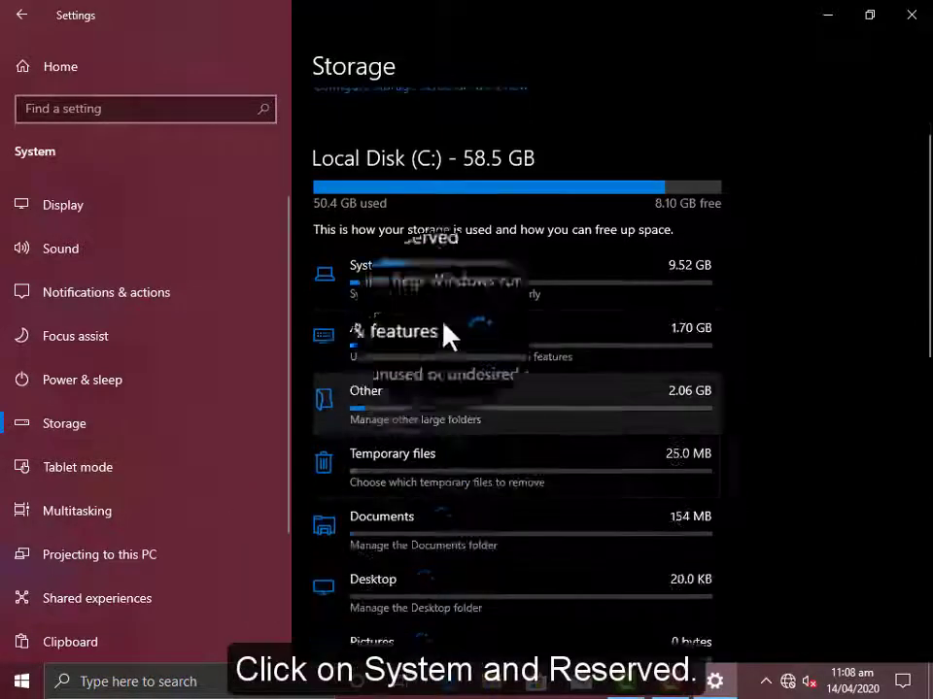
{"action": "left_click", "coordinate": [371, 280]}
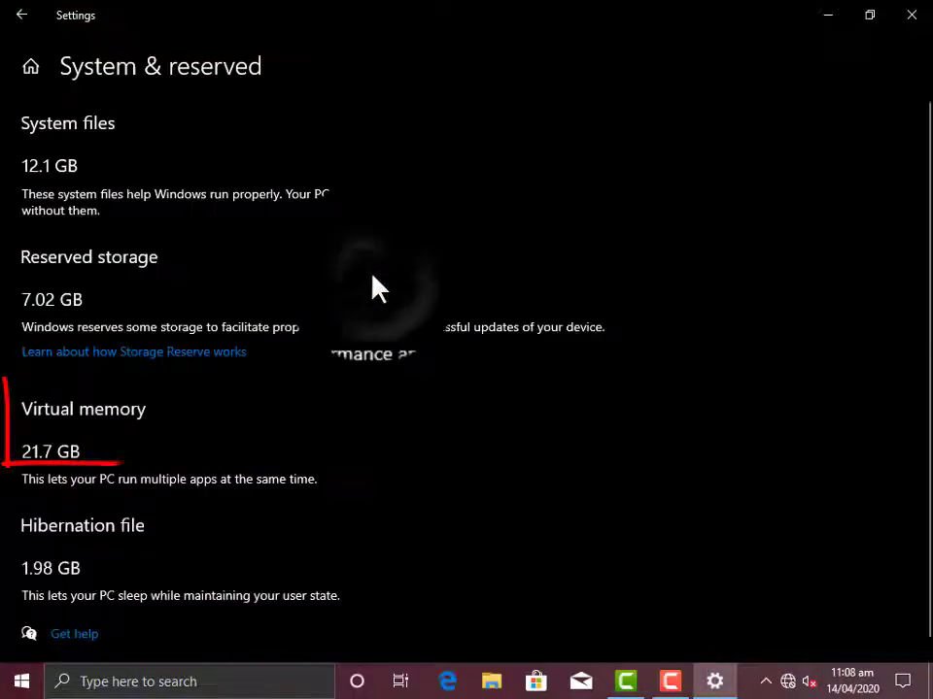
{"action": "scroll", "coordinate": [23, 231], "scroll_direction": "down", "scroll_amount": 1}
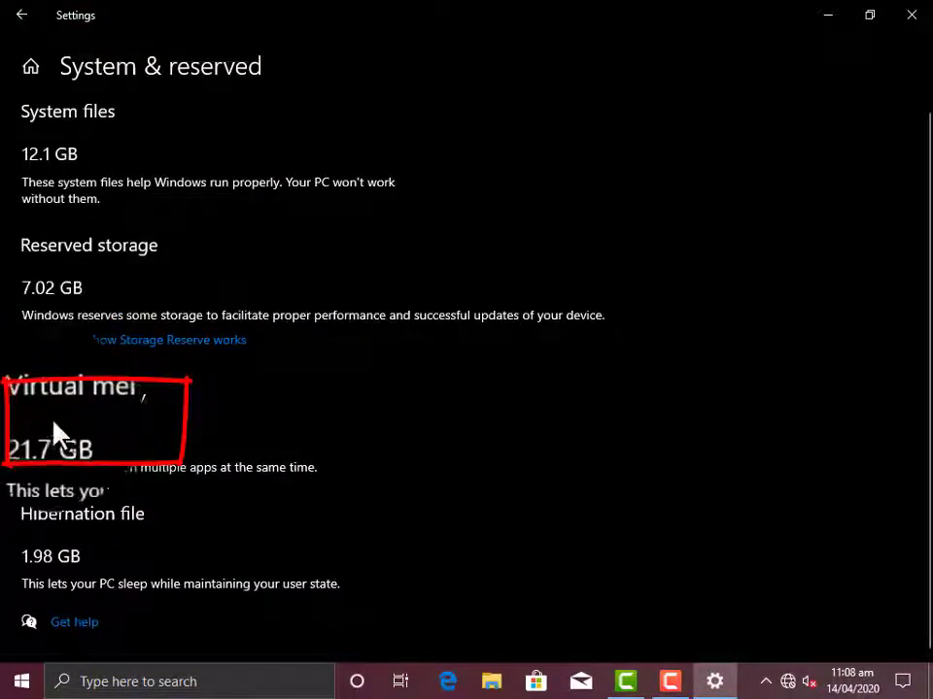